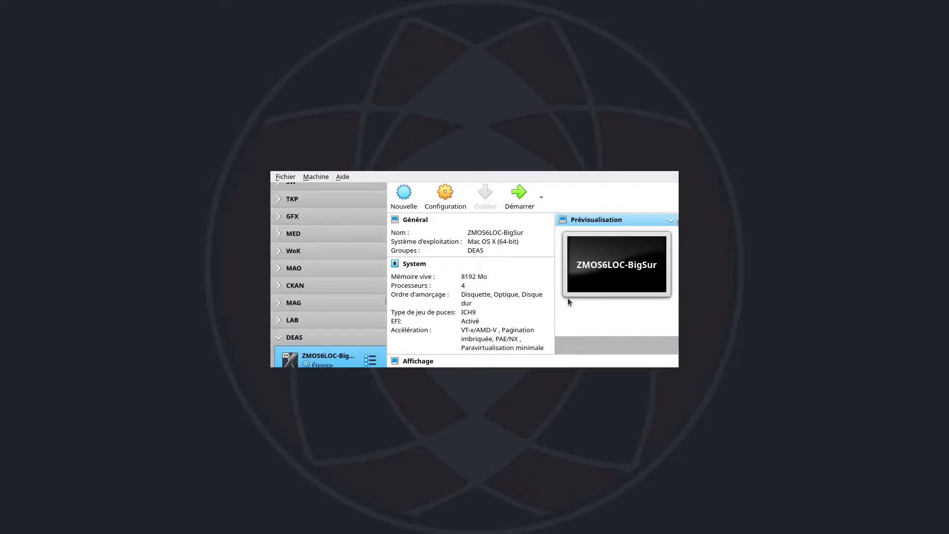
Step: Start a new VM named ZW116LOC-W11Dev, type Microsoft Windows, version Windows 10 (64-bit)
left_click(404, 196)
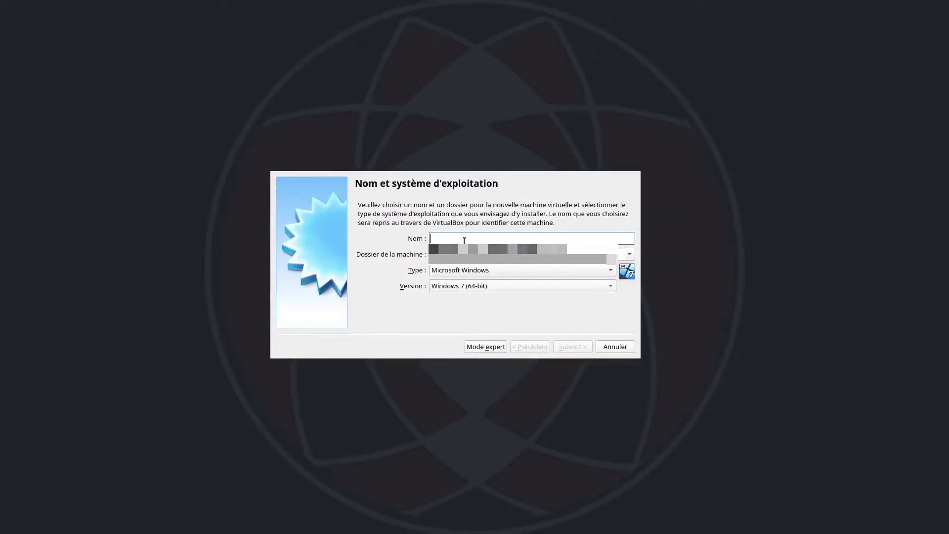
type("ZW116LOC")
type("Wi")
key("BackSpace")
type("11Dev")
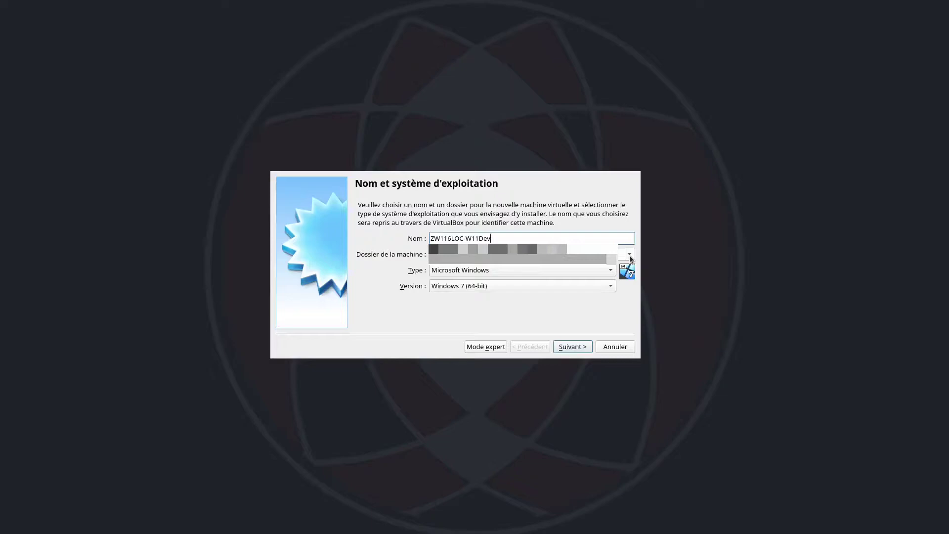
left_click(576, 269)
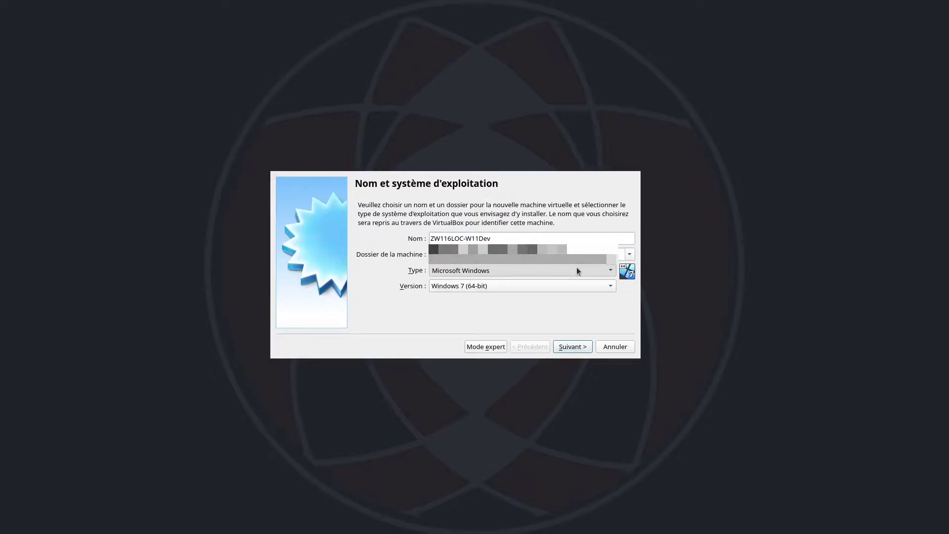
left_click(552, 288)
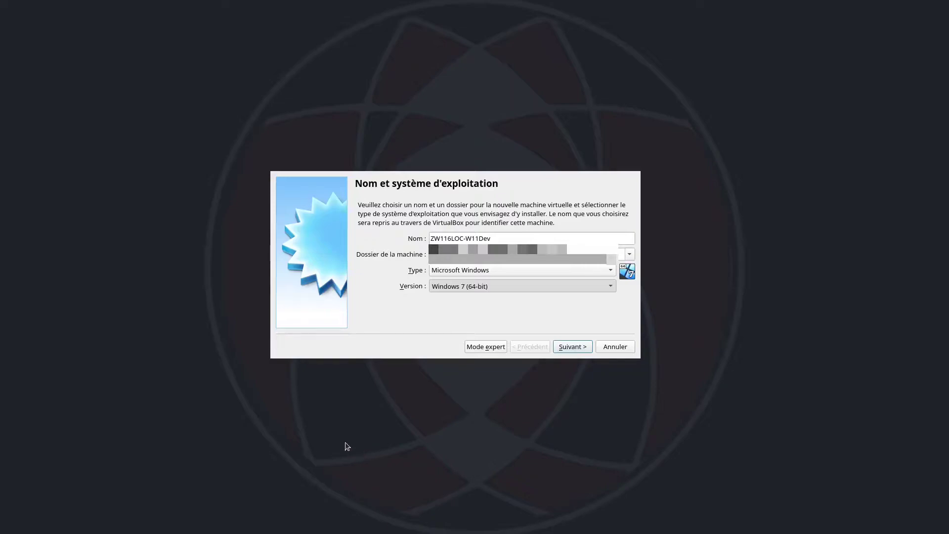
left_click(308, 439)
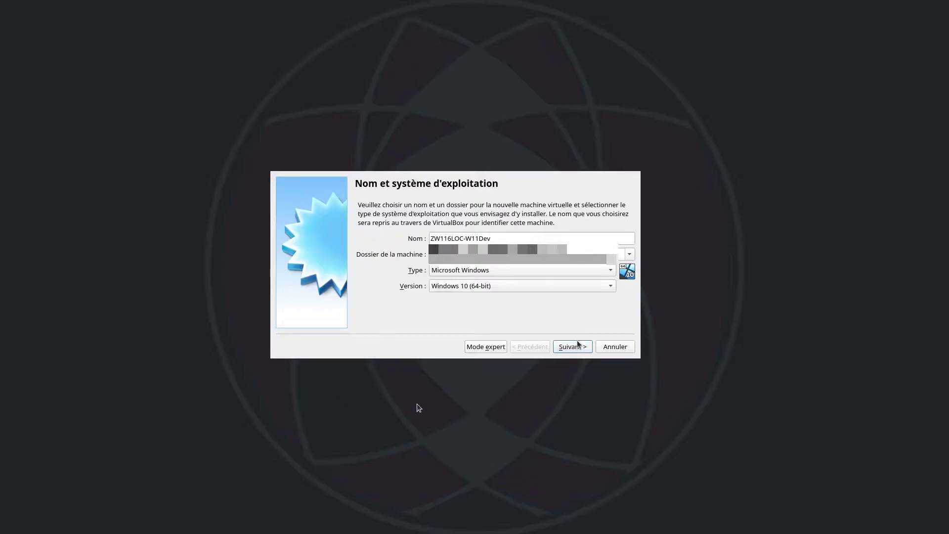
Step: Advance to the memory size page and select the proposed 2048 MB value
left_click(576, 345)
left_click_drag(610, 235, 586, 235)
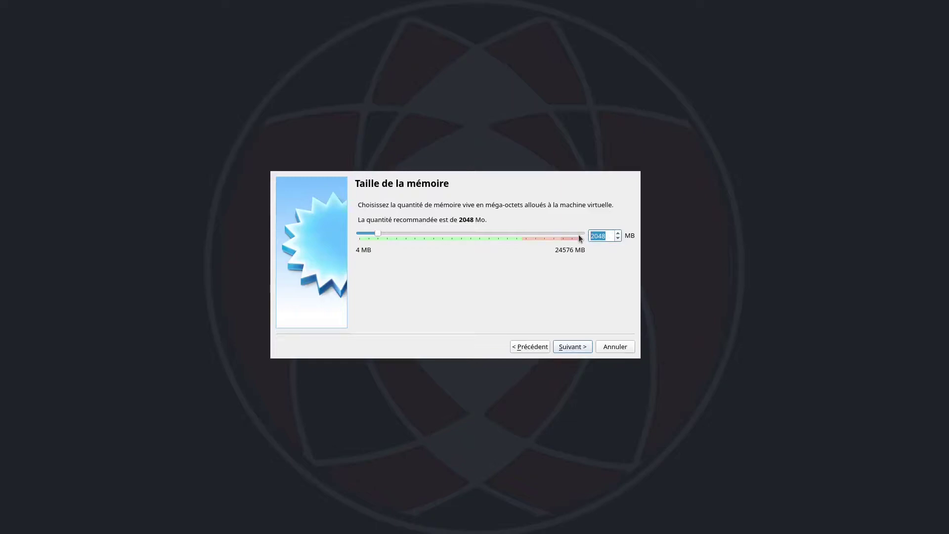
Step: Set memory to 4096 MB and continue to the hard disk page
type("4096")
left_click(572, 346)
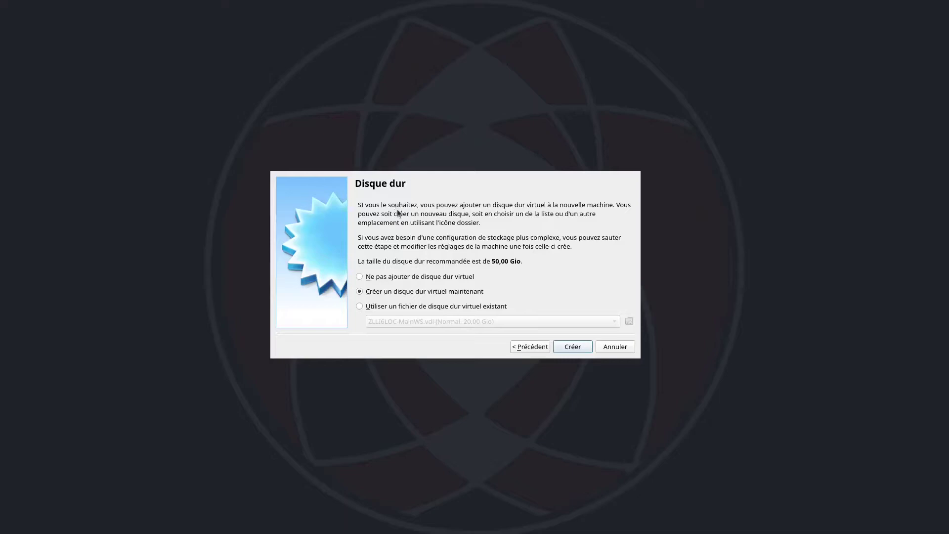
Step: Create a dynamically allocated 50 GB VDI disk to finish the ZW116LOC-W11Dev machine
key("Return")
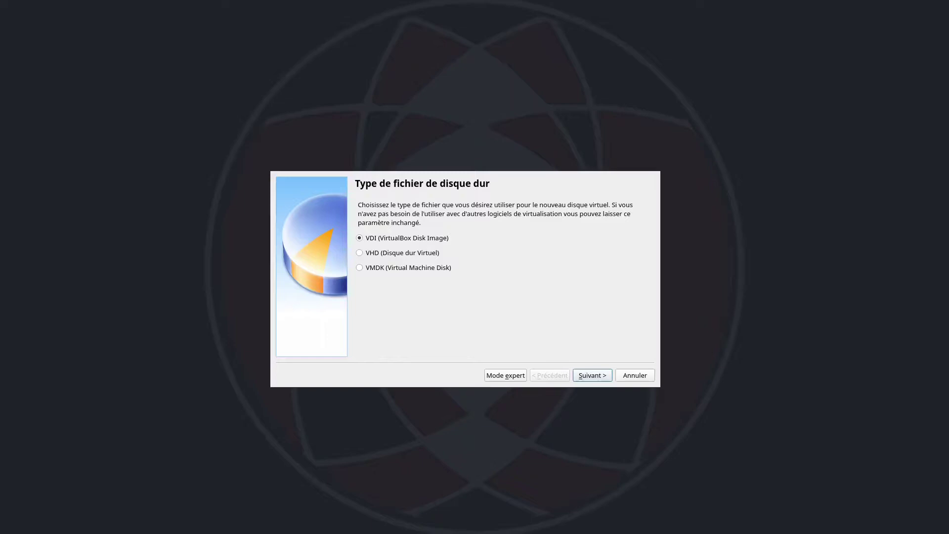
left_click(591, 375)
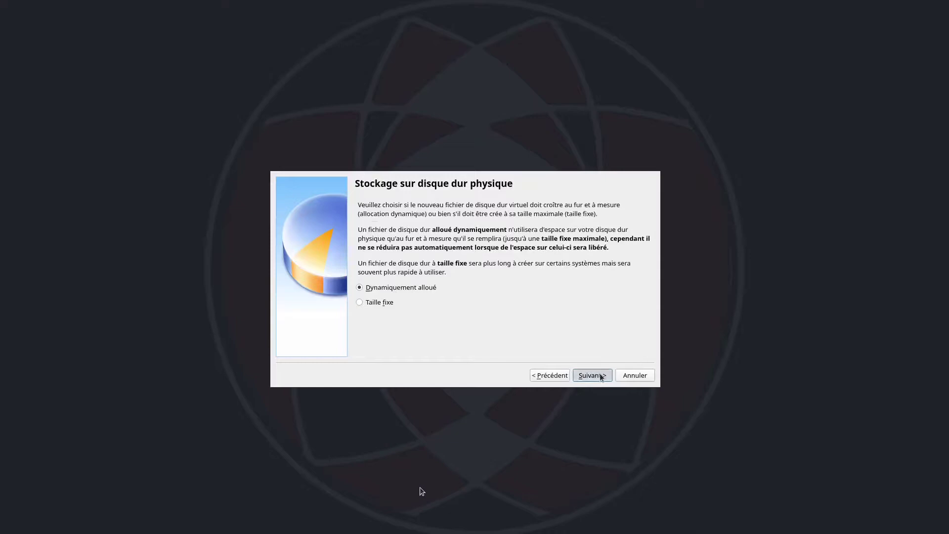
left_click(599, 375)
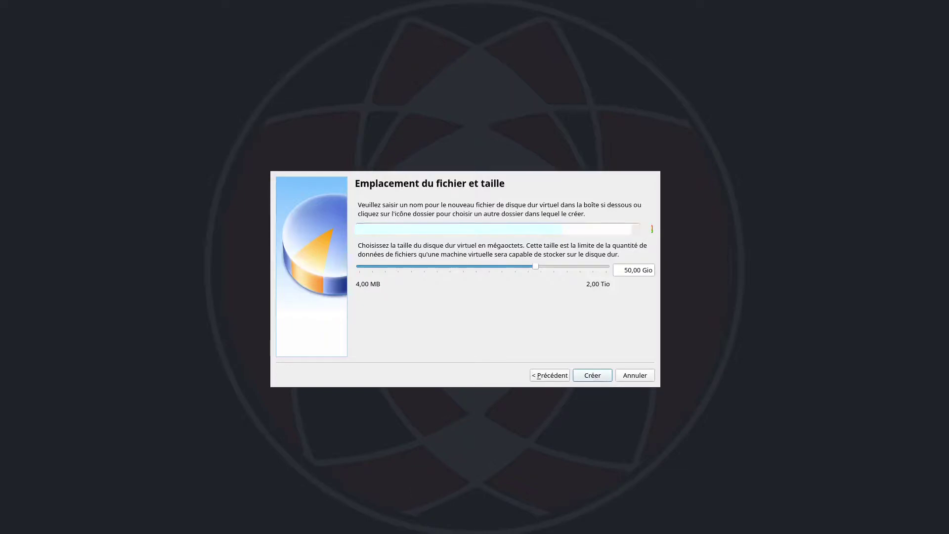
left_click(592, 375)
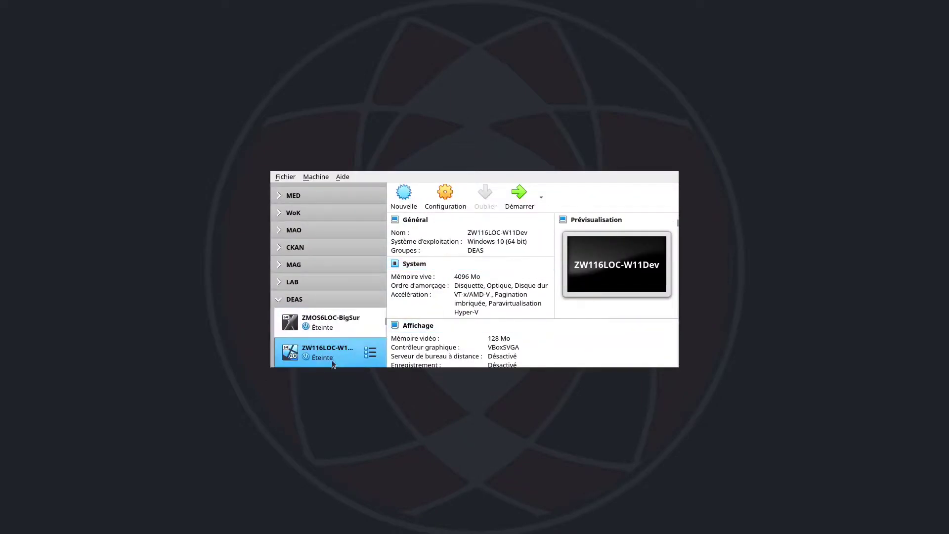
Step: In the machine's System settings, set the processor count to 4
left_click(444, 202)
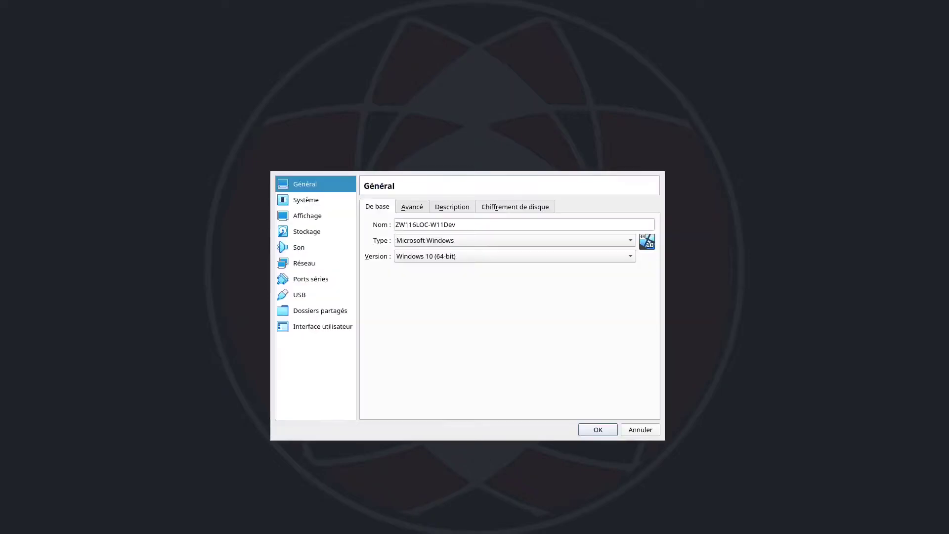
left_click(307, 199)
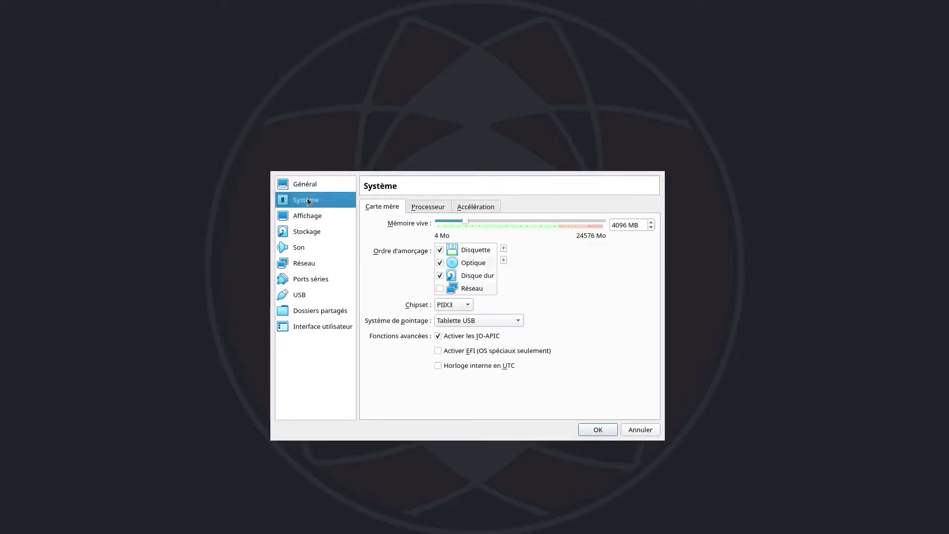
left_click(437, 210)
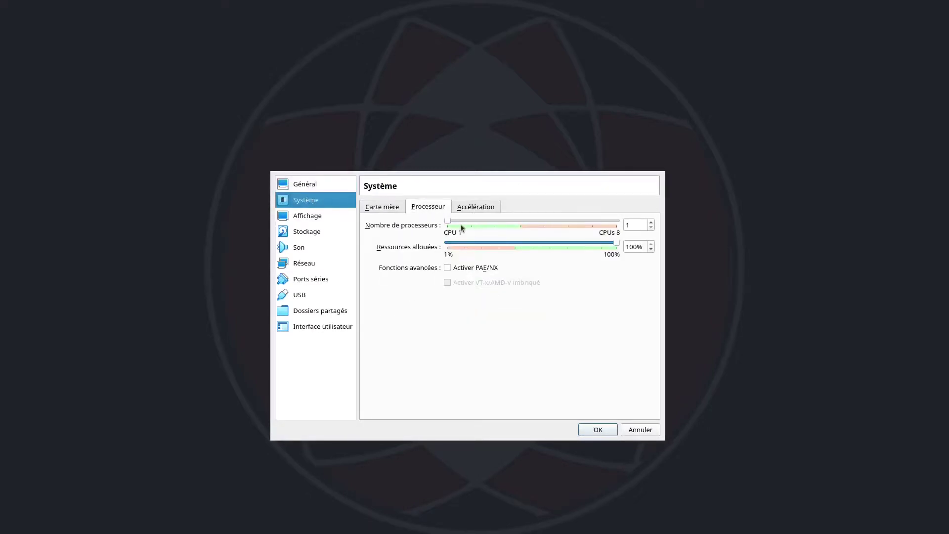
left_click_drag(450, 222, 511, 224)
Step: Review the Display, Storage and Network settings, then save with OK
left_click(306, 217)
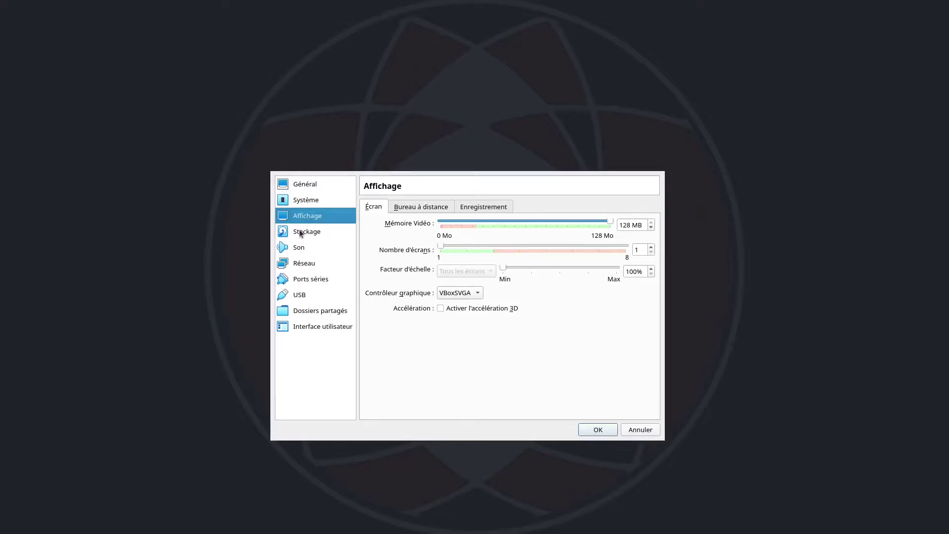
left_click(300, 233)
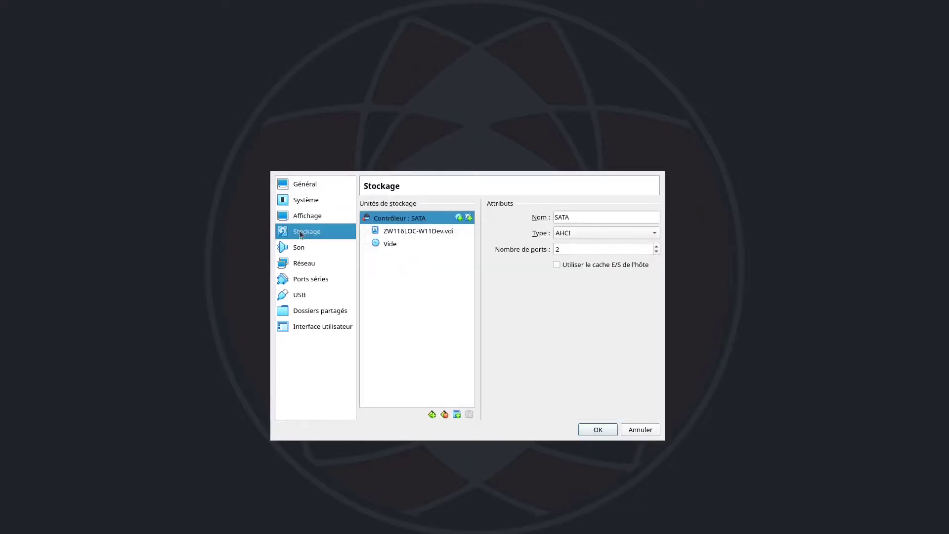
left_click(300, 266)
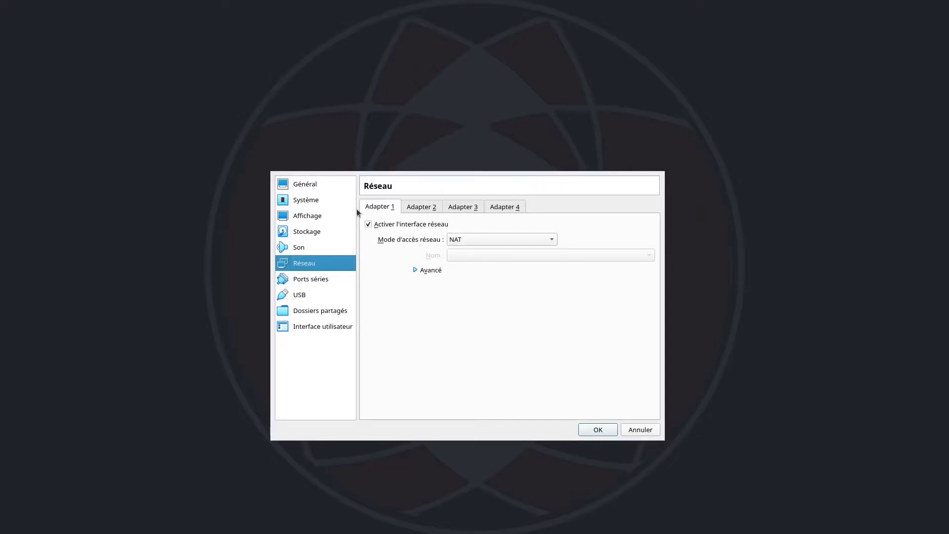
left_click(597, 430)
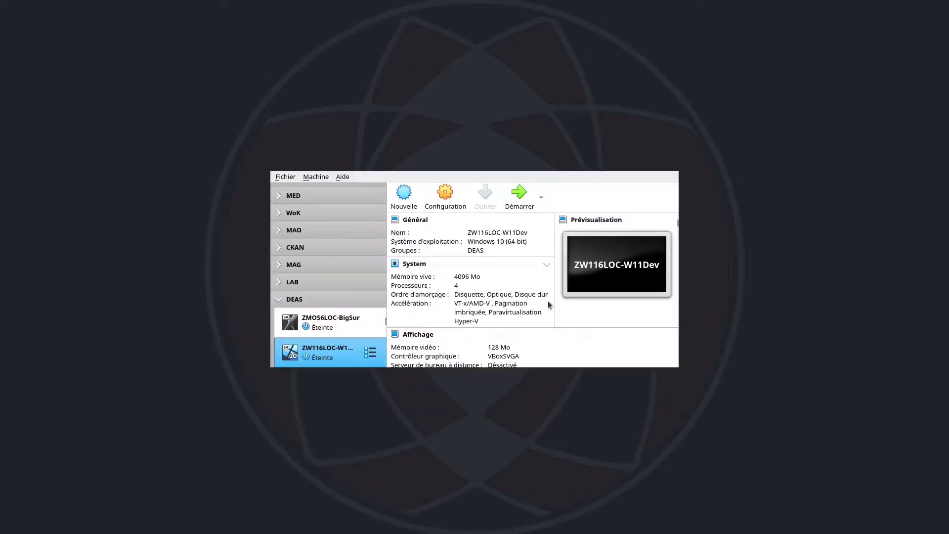
Step: Boot ZW116LOC-W11Dev into Windows Setup and open the Language to install list
left_click(521, 197)
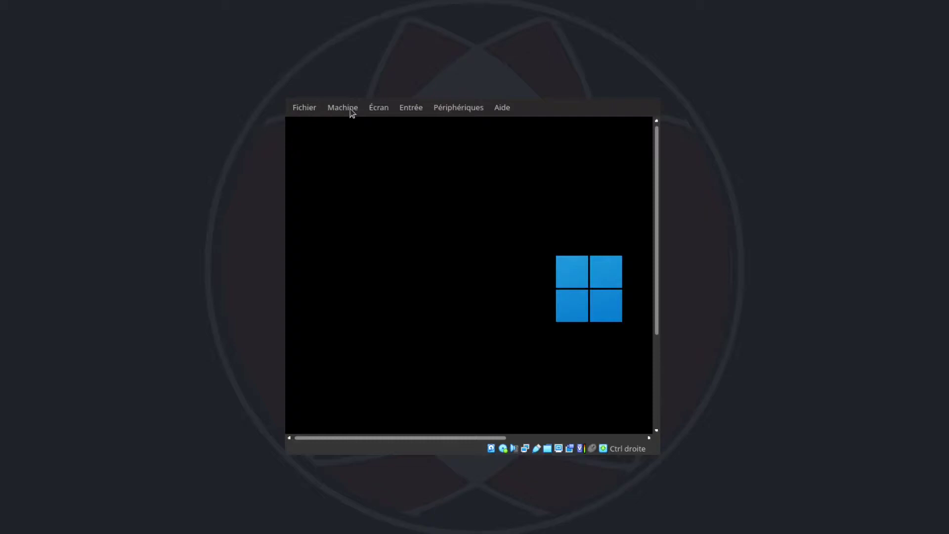
left_click_drag(437, 438, 510, 440)
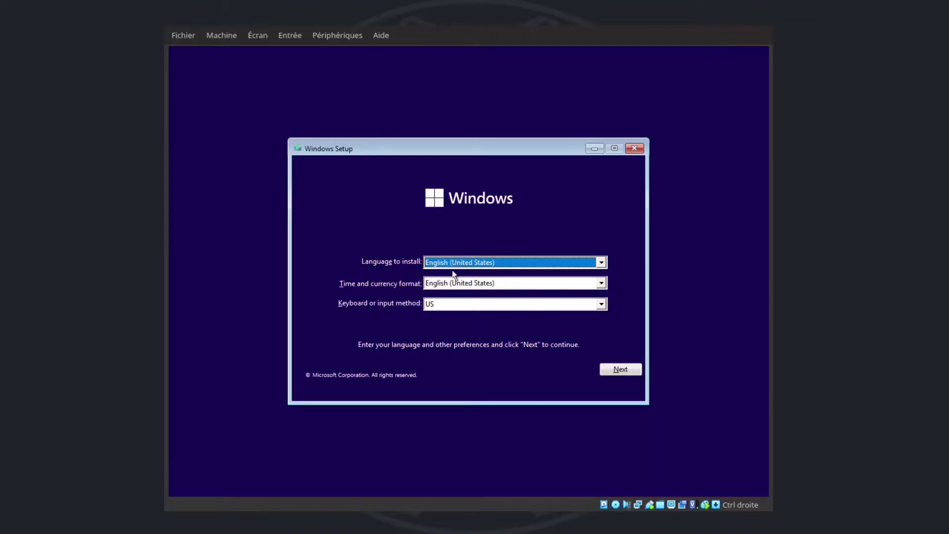
left_click(496, 263)
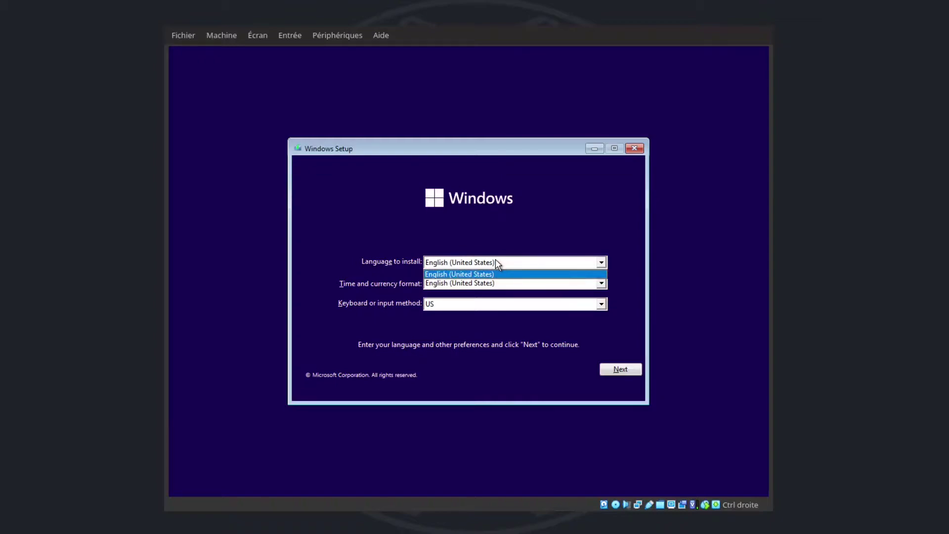
Step: Set the time and currency format to English (Canada), keeping the US keyboard layout
left_click(494, 260)
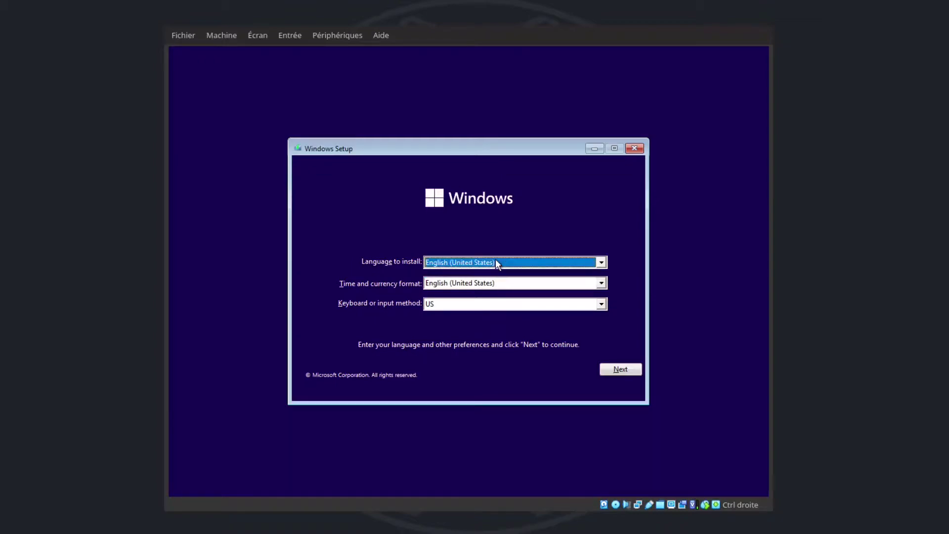
left_click(479, 283)
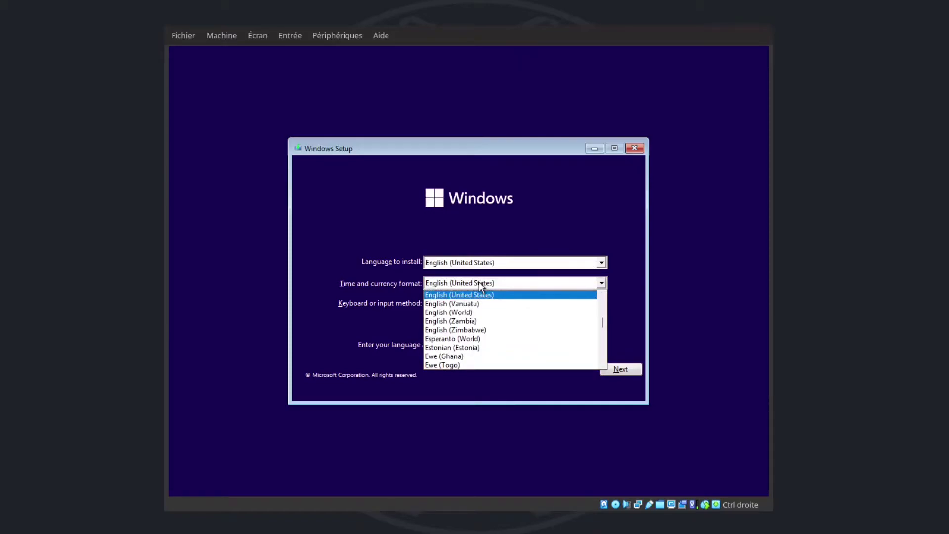
key("Down")
key("Down")
key("Up")
key("Up")
key("Up")
key("Up")
key("Up")
key("Up")
key("Up")
key("Up")
key("Up")
key("Up")
key("Up")
key("Up")
key("Up")
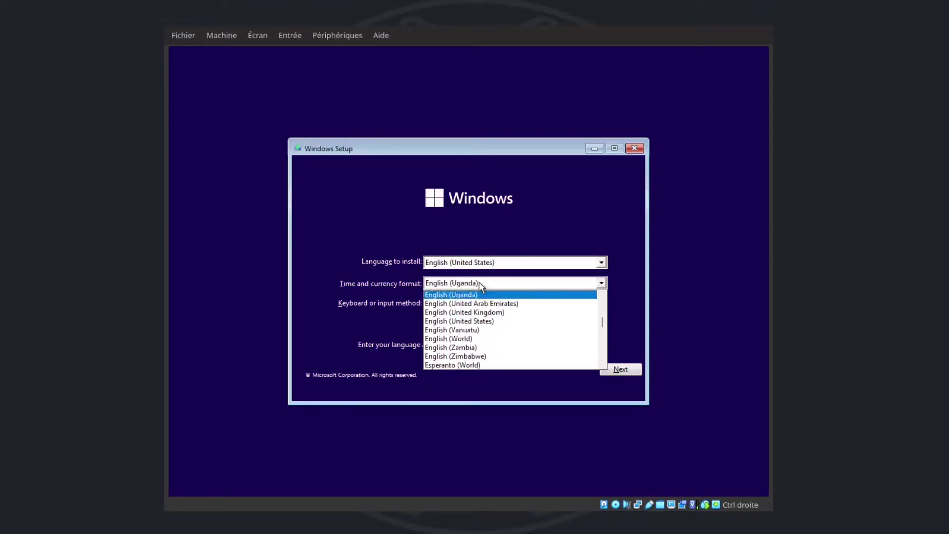
key("Up")
key("Up")
key("Up")
key("Up")
key("Up")
key("Up")
key("Up")
key("Up")
key("Up")
key("Up")
key("Up")
key("Up")
key("Up")
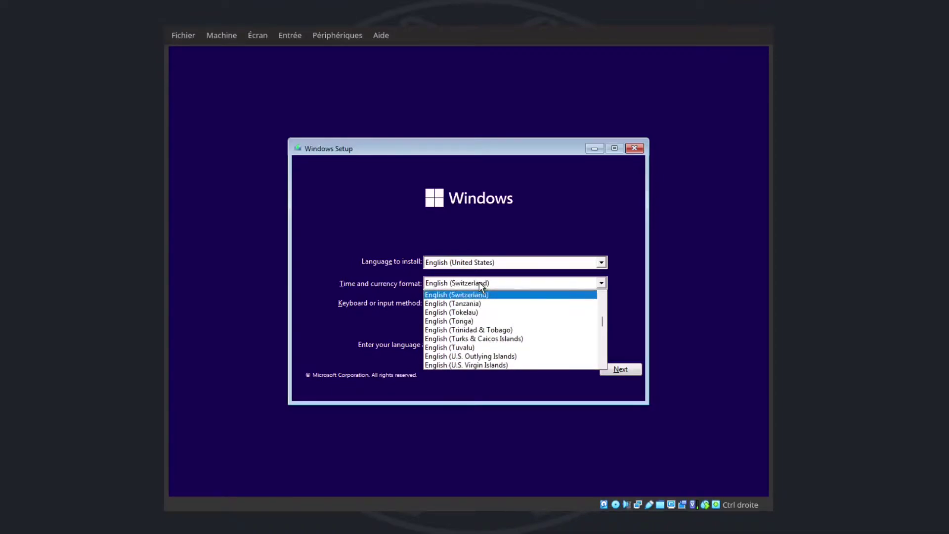
key("Up")
key("Up")
key("Up")
key("Up")
key("Up")
key("Up")
key("Up")
key("Up")
key("Up")
key("Up")
key("Up")
key("Up")
key("Up")
key("Up")
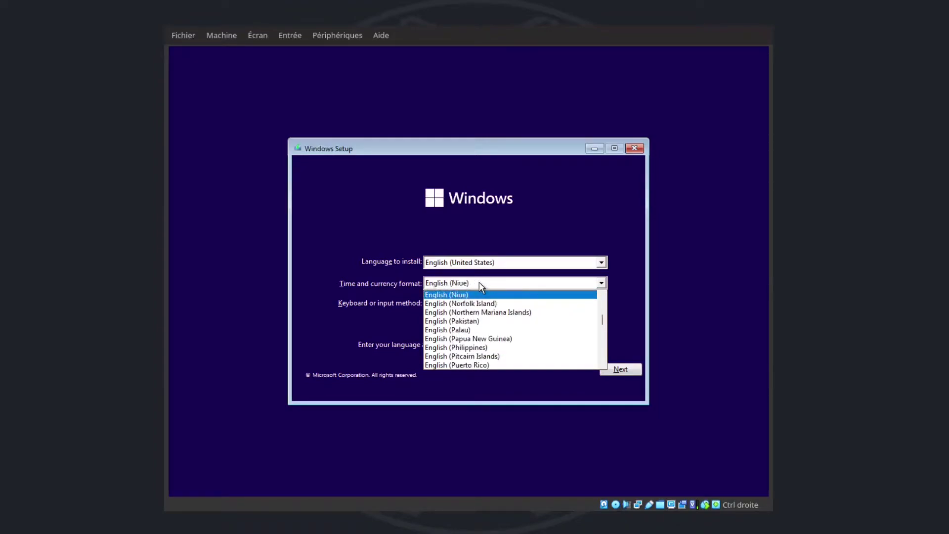
key("Up")
key("Up")
key("Up")
key("Up")
key("Up")
key("Up")
key("Up")
key("Up")
key("Up")
key("Up")
key("Up")
key("Up")
key("Up")
key("Up")
key("Up")
key("Up")
key("Up")
key("Up")
key("Up")
key("Up")
key("Up")
key("Up")
key("Up")
key("Up")
key("Up")
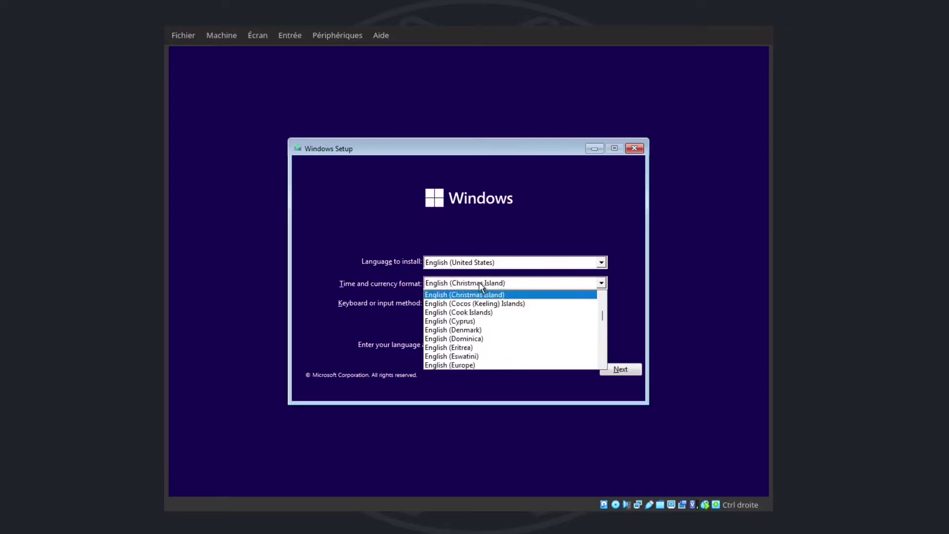
key("Up")
key("Up")
key("Up")
key("Up")
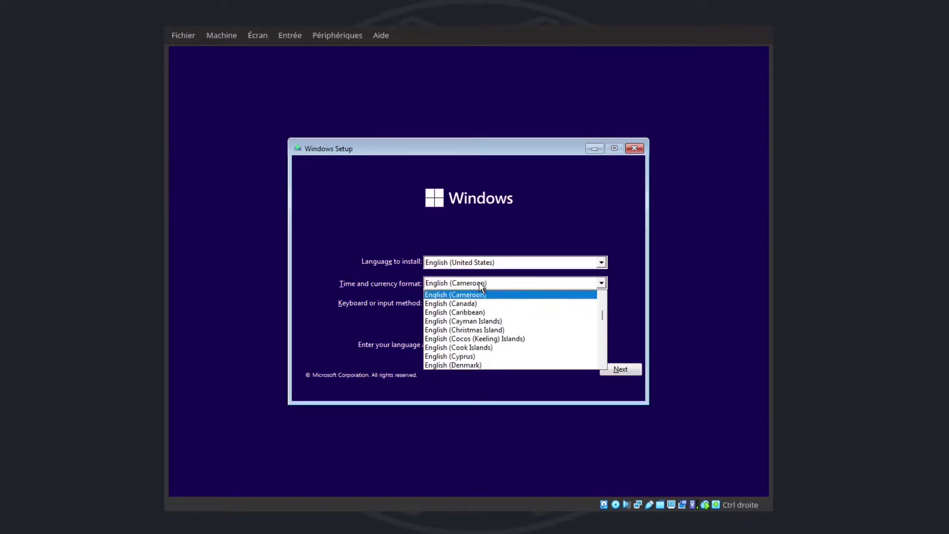
key("Down")
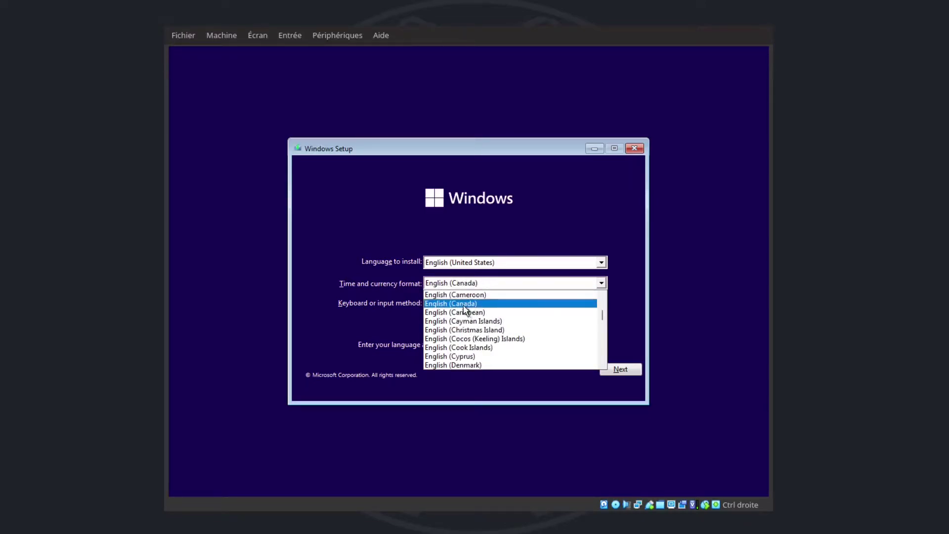
key("Return")
left_click(463, 305)
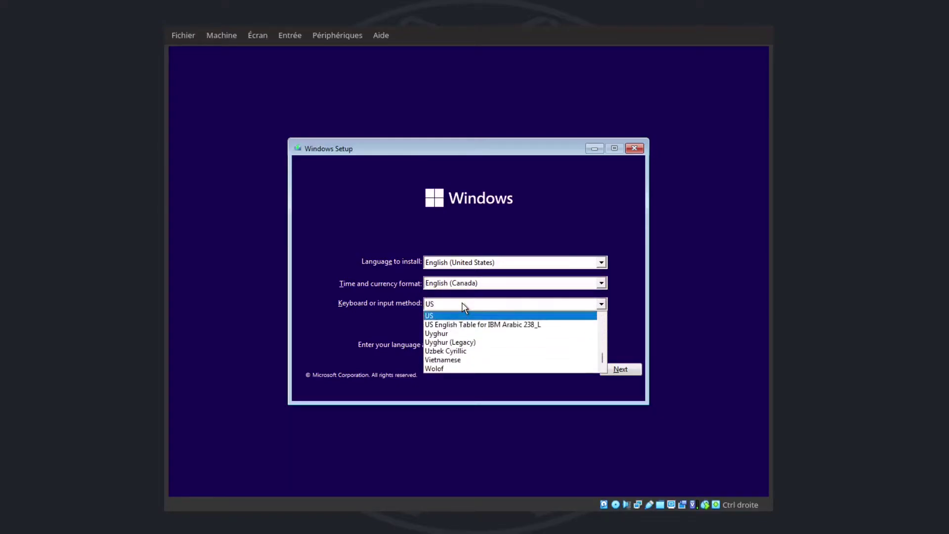
left_click(365, 295)
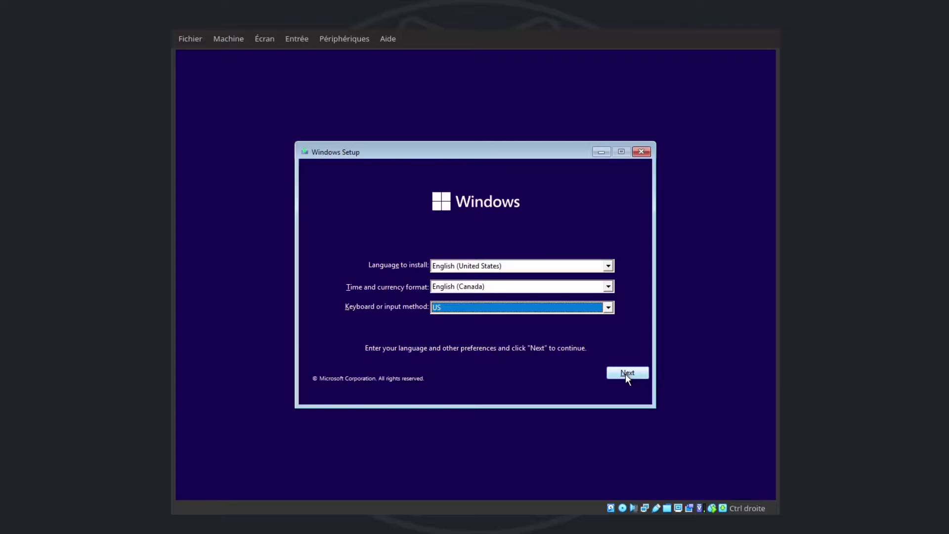
Step: Start the installation without a product key and choose the Windows 11 Pro edition
left_click(626, 374)
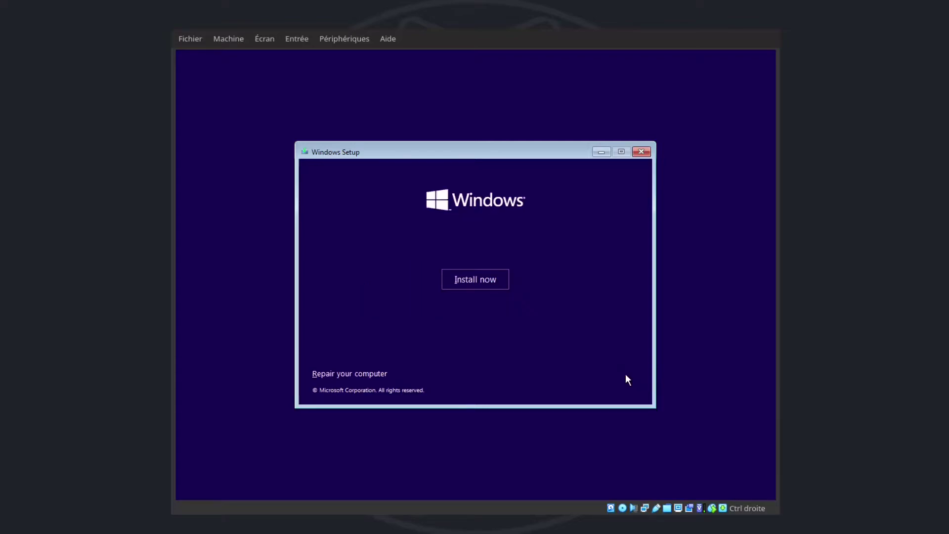
left_click(483, 280)
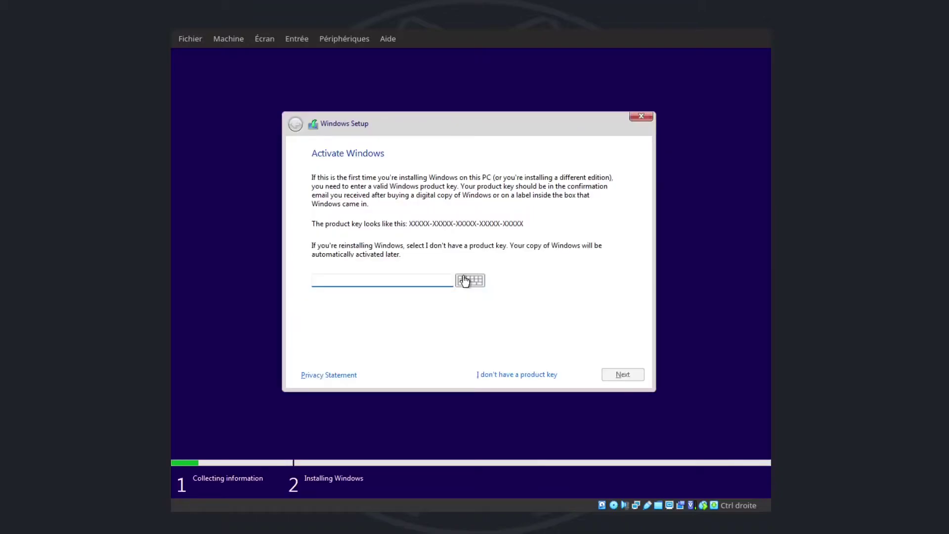
left_click(519, 376)
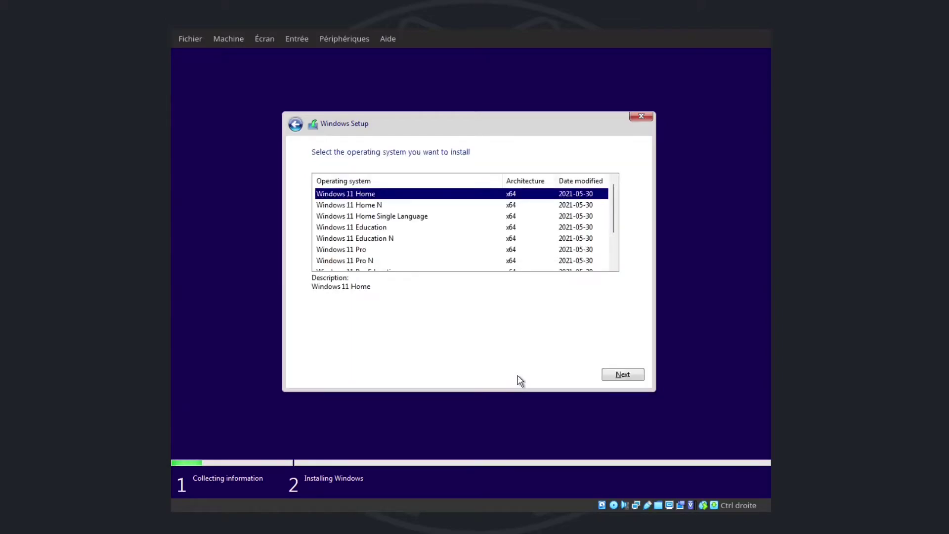
left_click(338, 250)
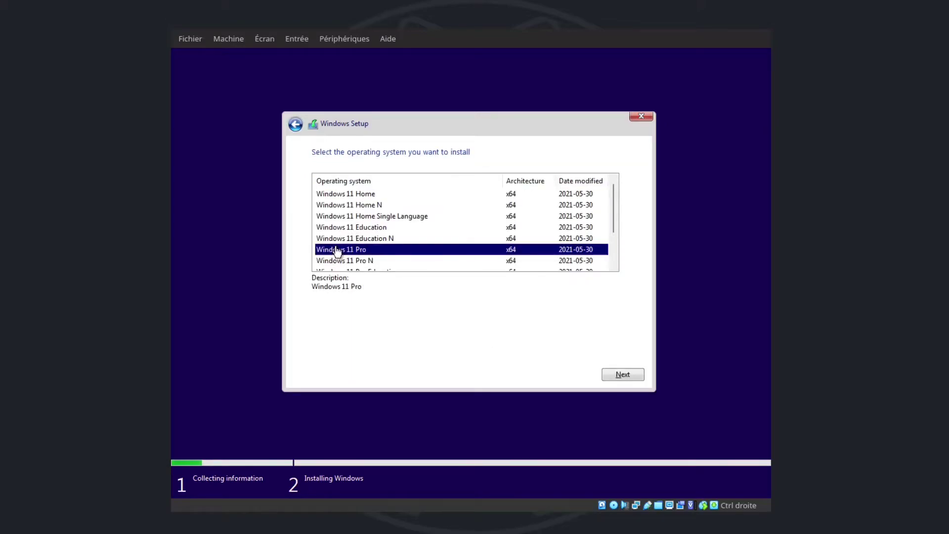
left_click(624, 375)
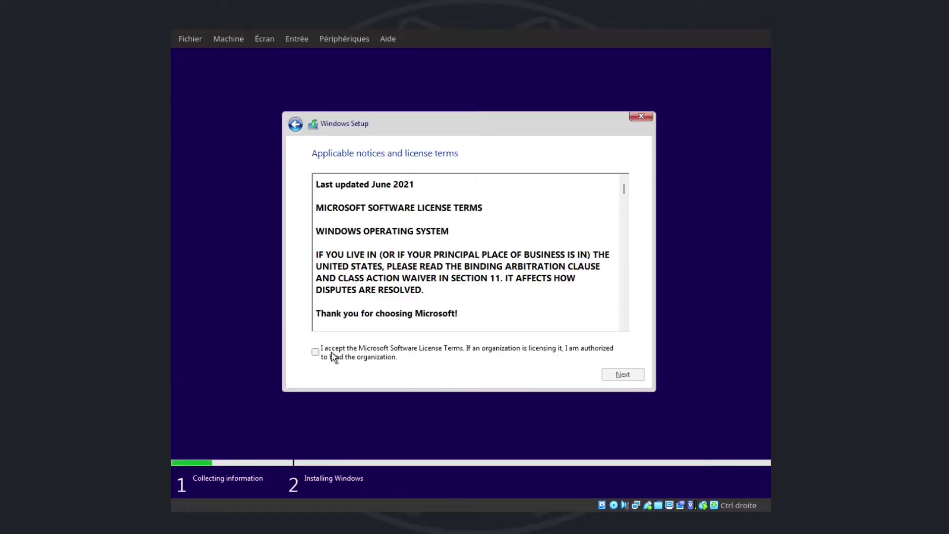
Step: Accept the license terms and choose a Custom installation
left_click(334, 356)
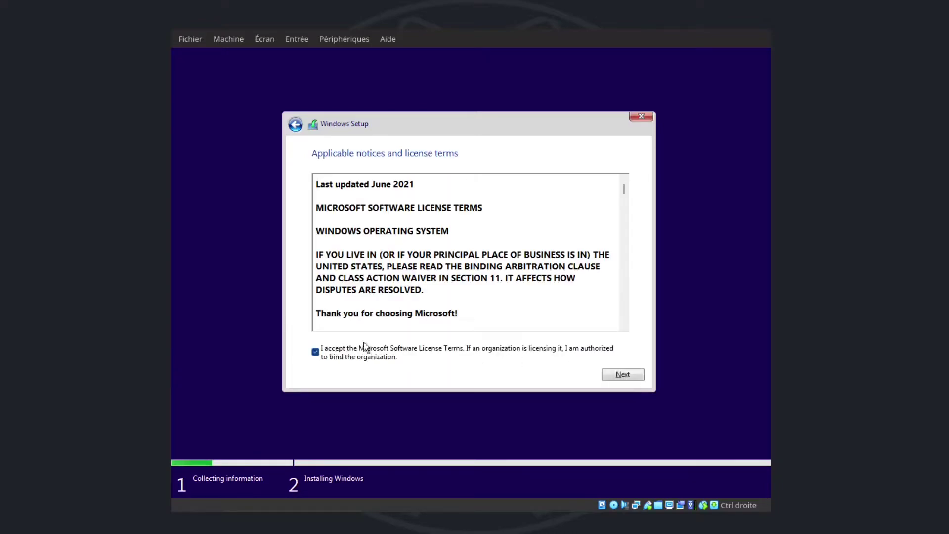
left_click(619, 377)
left_click(419, 256)
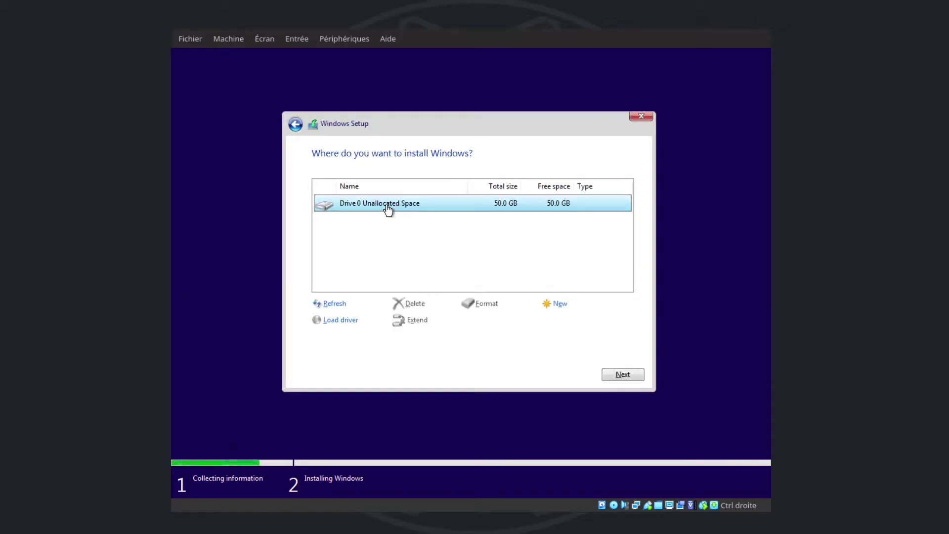
Step: Create a 51200 MB partition on Drive 0, allowing the extra system partitions
left_click(563, 305)
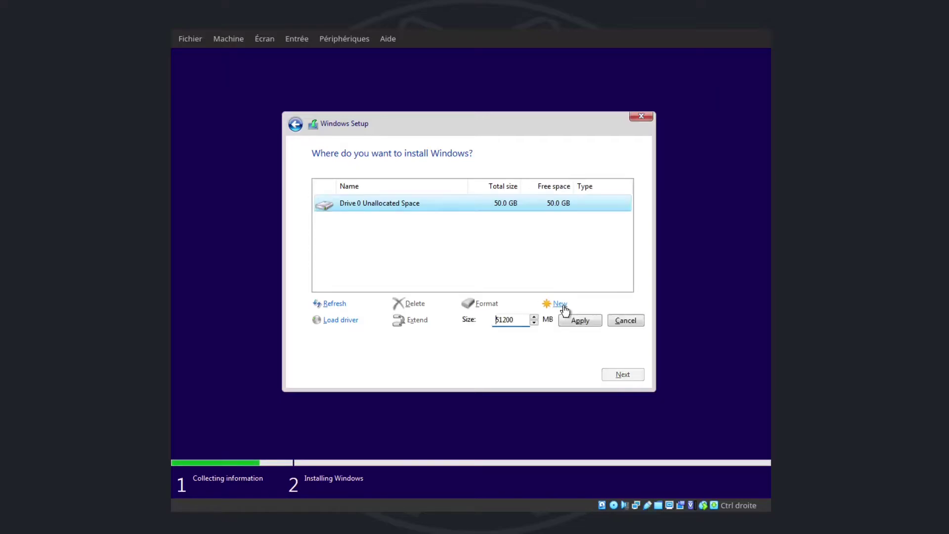
left_click(587, 319)
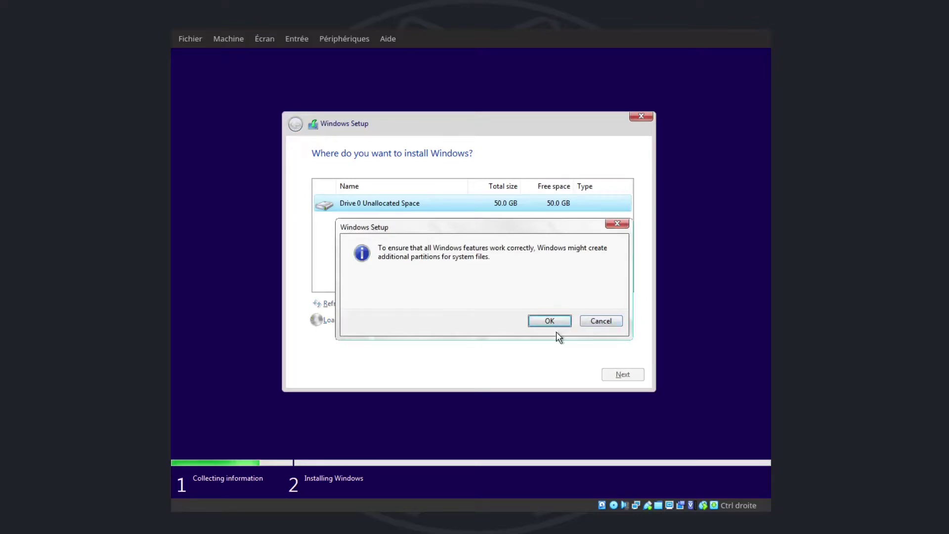
left_click(550, 320)
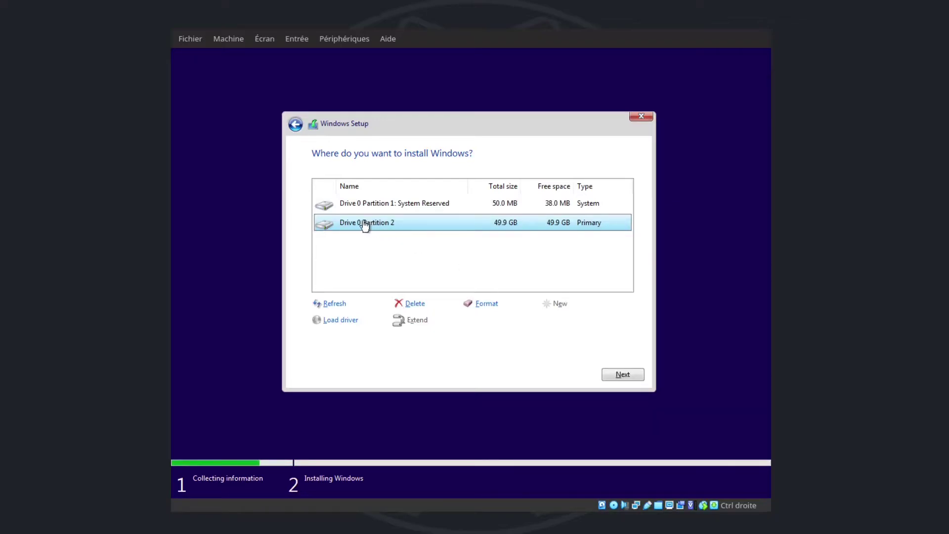
Step: Install Windows onto Drive 0 Partition 2, the 49.9 GB primary partition
left_click(622, 376)
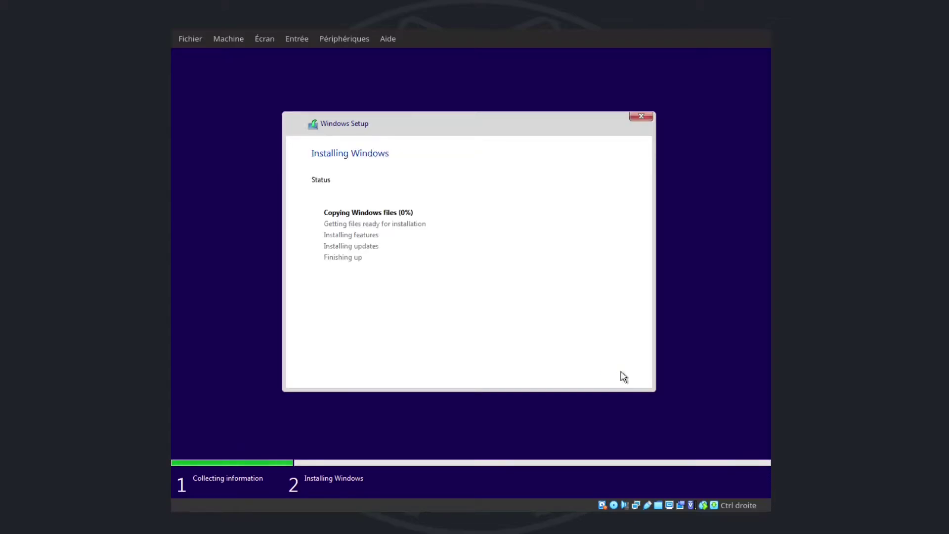
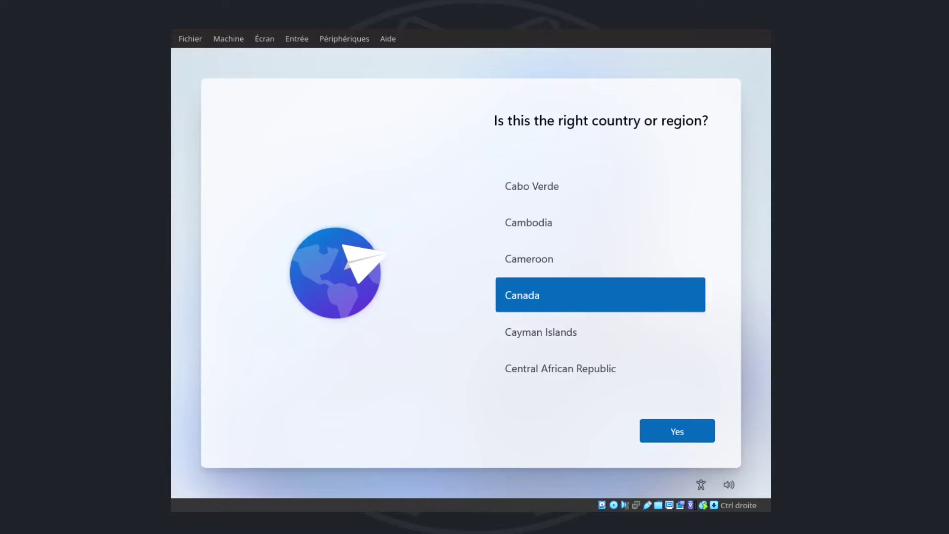
Step: Select Canada in the country list and confirm it as the region
left_click(524, 294)
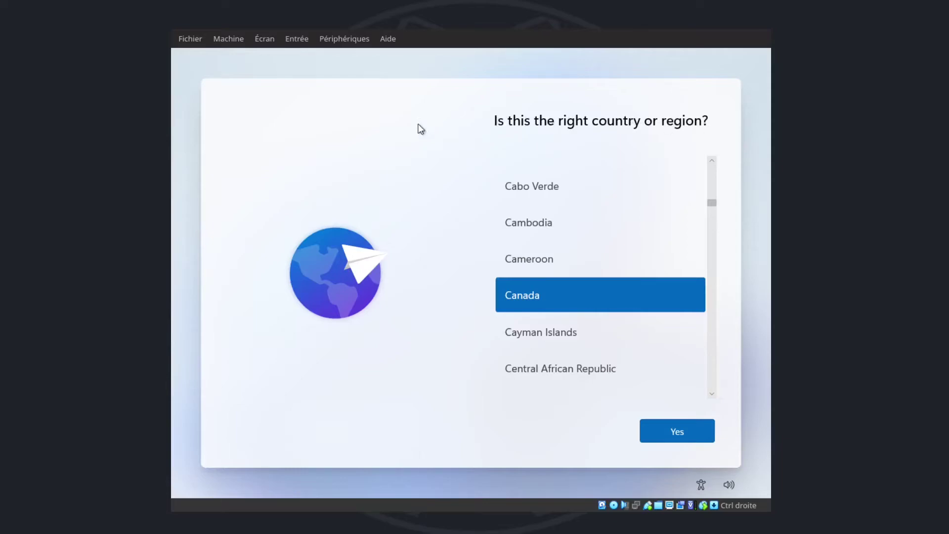
left_click(689, 437)
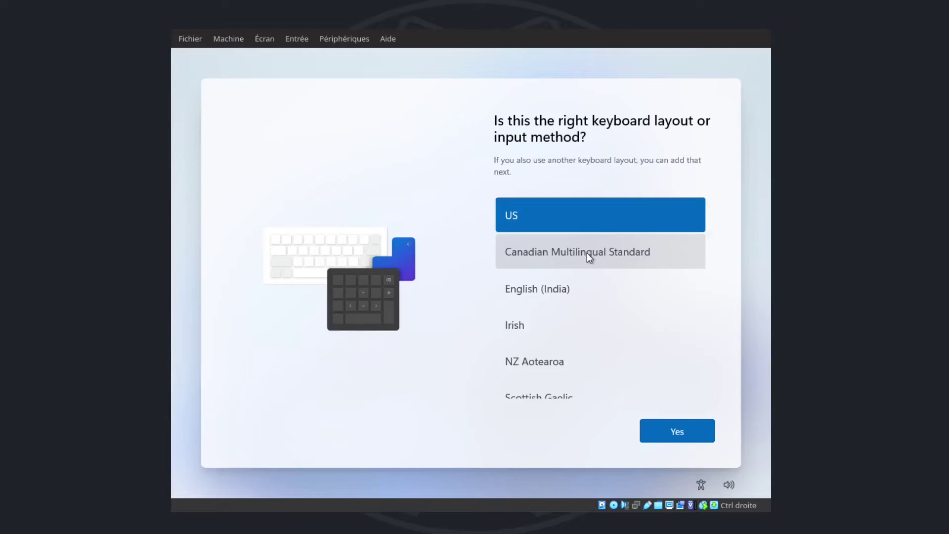
Step: Try Canadian Multilingual Standard, then return to US and confirm it as the keyboard layout
left_click(586, 253)
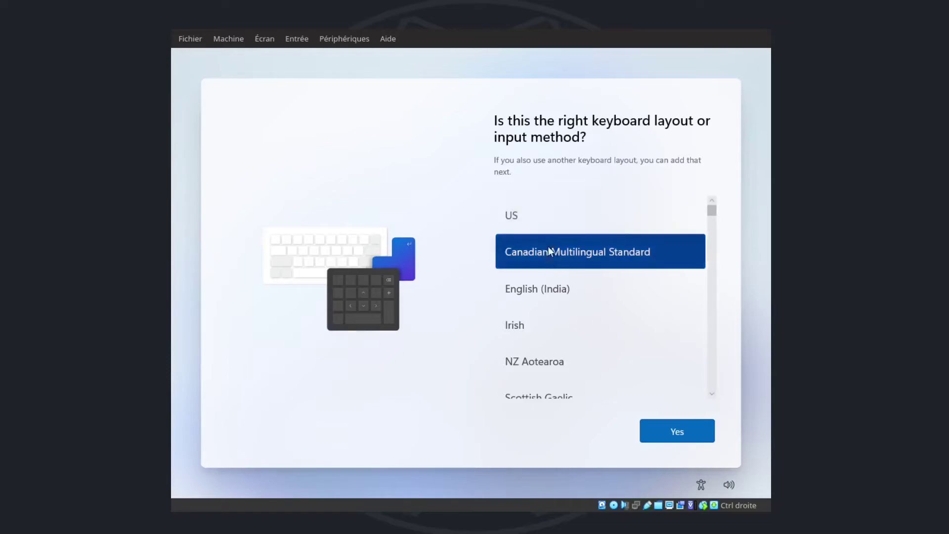
left_click(550, 220)
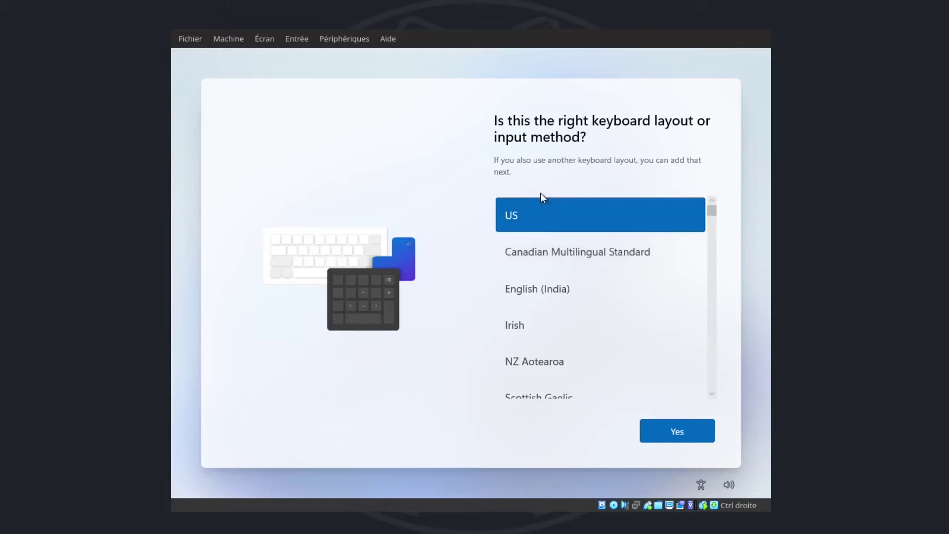
left_click(693, 432)
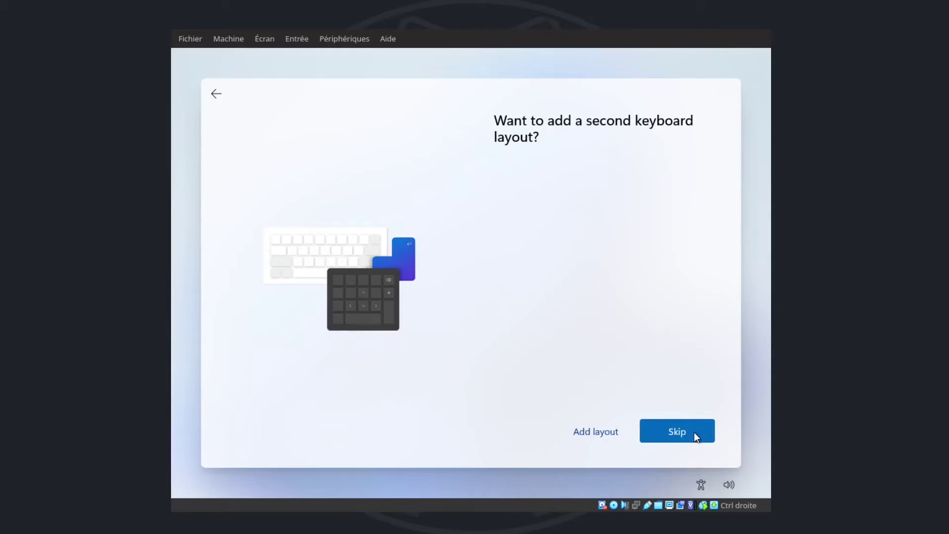
left_click(598, 432)
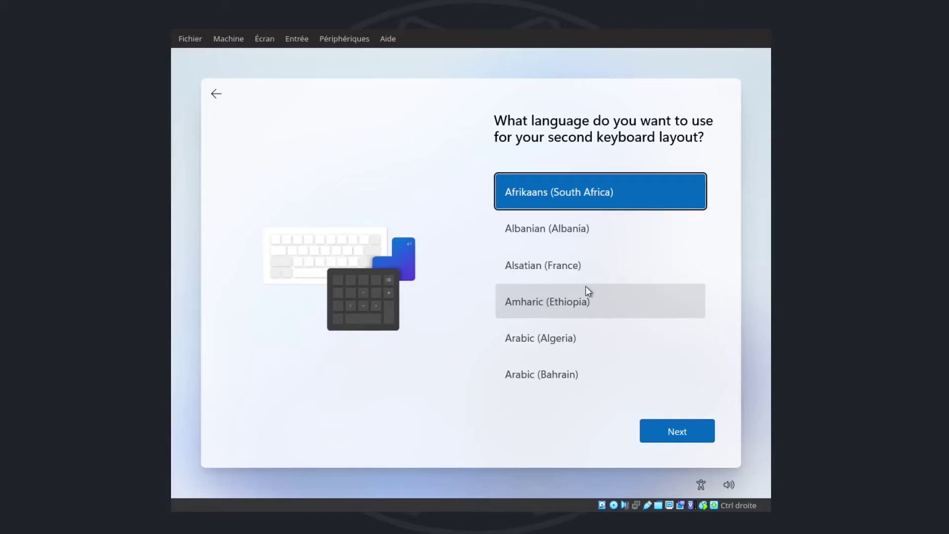
key("Down")
key("Down")
key("Down")
key("Down")
key("Down")
key("Down")
key("Down")
key("Down")
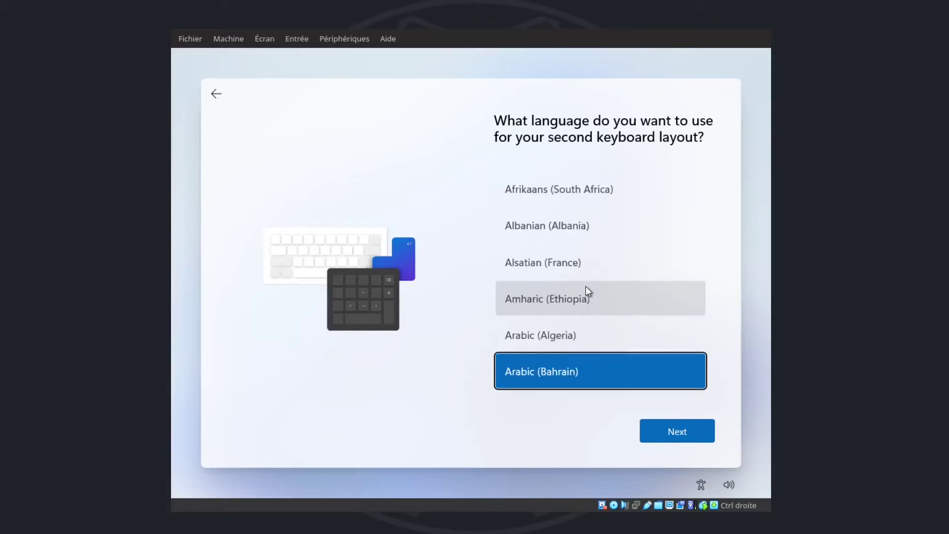
key("Down")
key("Down")
key("Down")
key("Down")
key("Down")
key("Down")
key("Down")
key("Down")
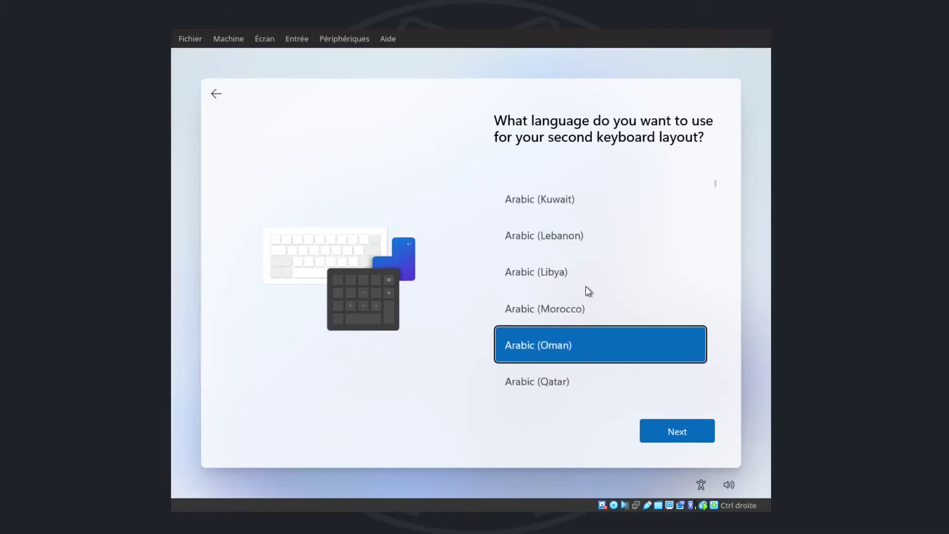
key("Down")
key("Down")
key("Down")
key("Down")
key("Down")
key("Down")
key("Down")
key("Down")
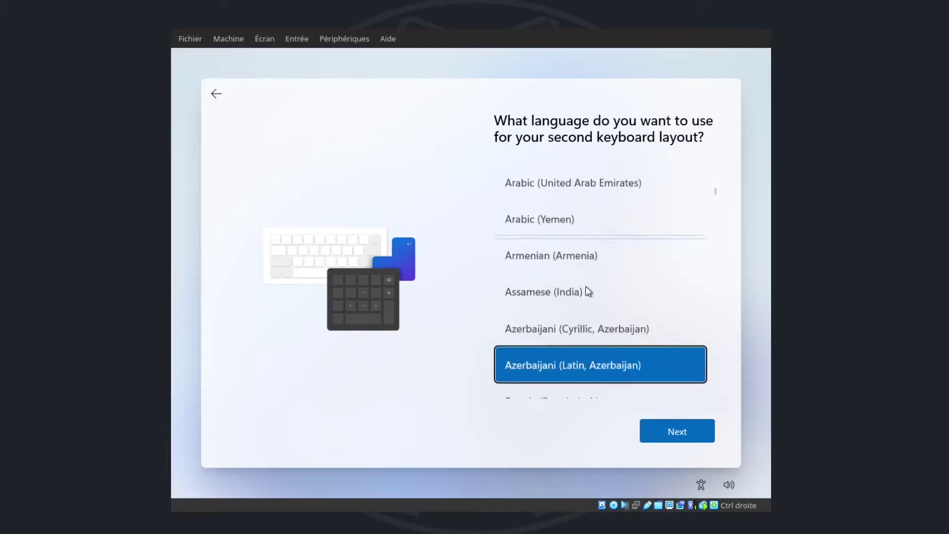
key("Down")
key("Down")
key("Down")
key("Down")
key("Down")
key("Down")
key("Down")
key("Down")
key("Down")
key("Down")
key("Down")
key("Down")
key("Down")
key("Down")
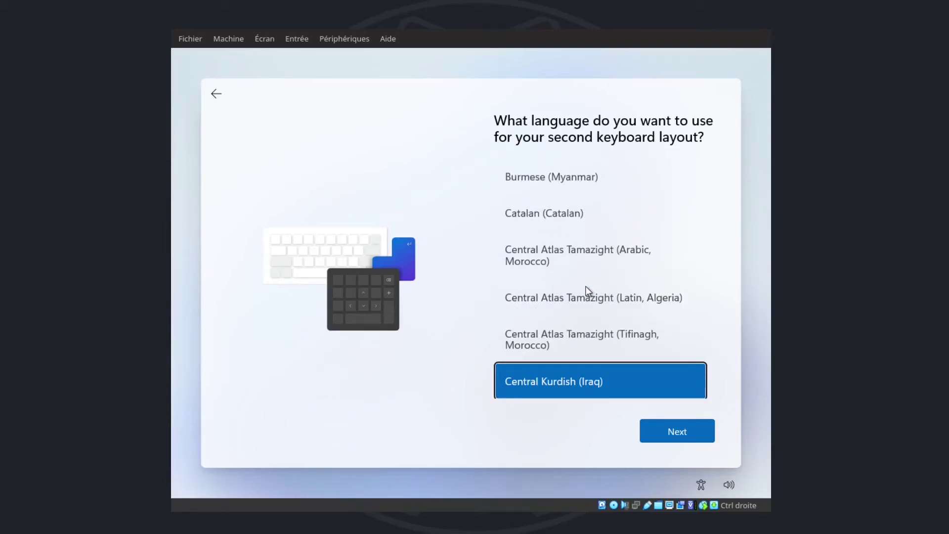
key("Down")
key("Down")
key("Down")
key("Down")
key("Down")
key("Down")
key("Down")
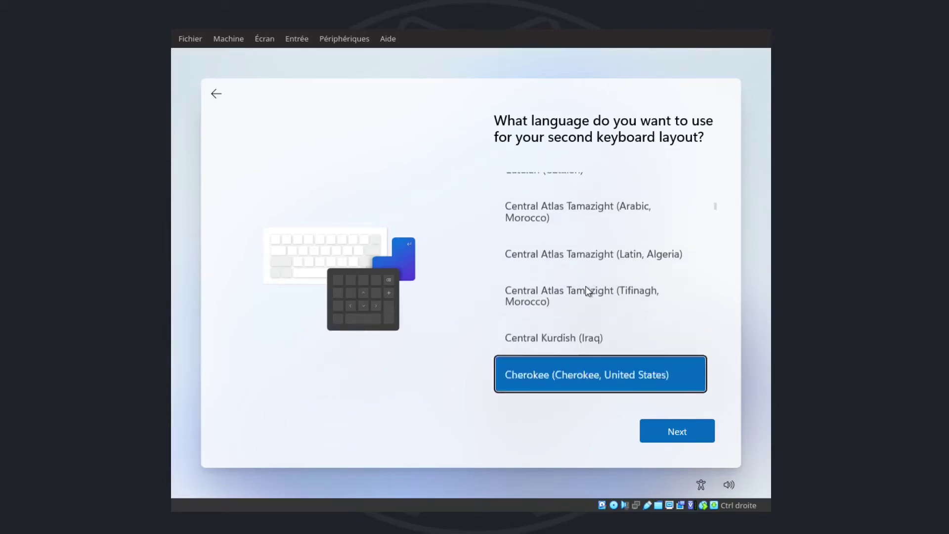
key("Up")
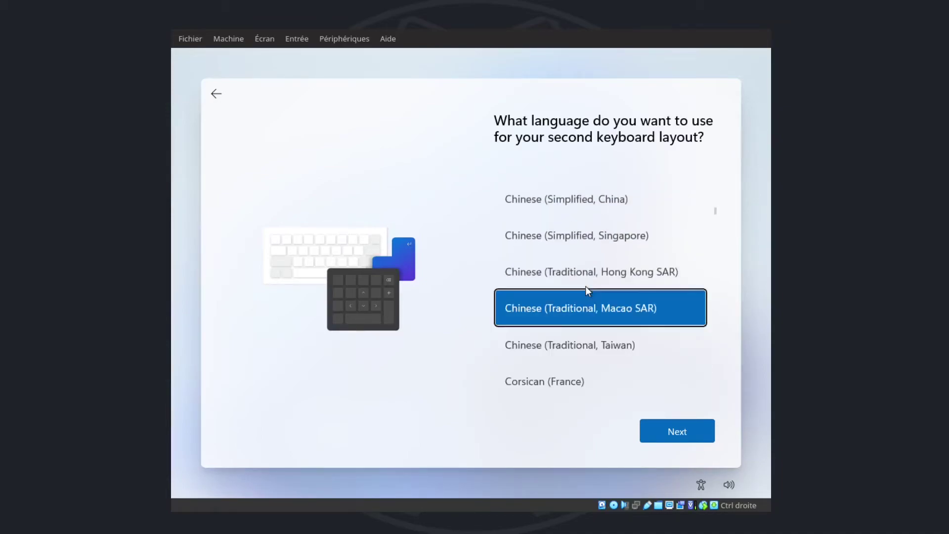
key("Down")
key("Up")
key("Up")
key("Up")
key("Up")
key("Up")
key("Up")
key("Up")
key("Up")
key("Up")
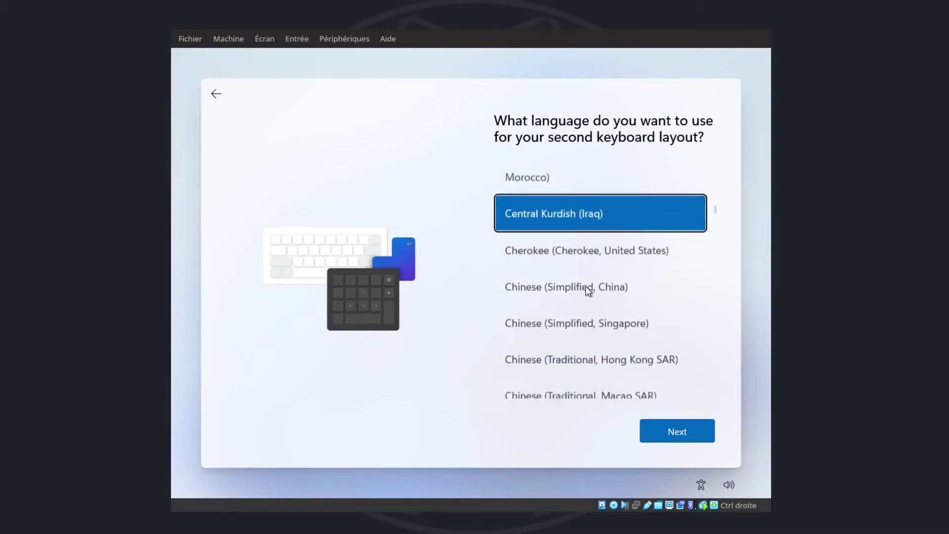
key("Up")
key("Up")
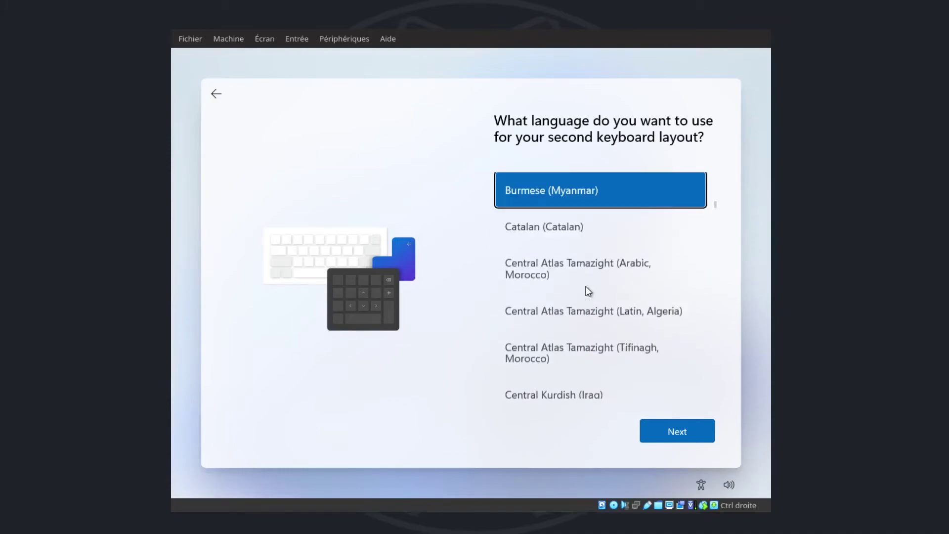
key("Up")
key("Down")
key("Down")
key("Down")
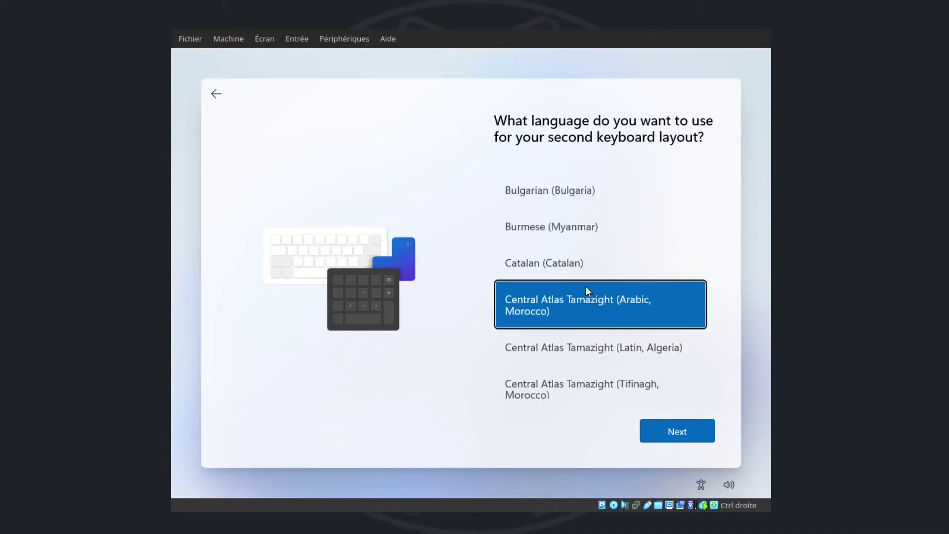
key("Down")
key("Down")
key("Down")
key("Down")
key("Down")
key("Down")
key("Down")
key("Down")
key("Down")
key("Down")
key("Down")
key("Down")
key("Down")
key("Down")
key("Down")
key("Down")
key("Down")
key("Down")
key("Down")
key("Down")
key("Down")
key("Down")
key("Down")
key("Down")
key("Down")
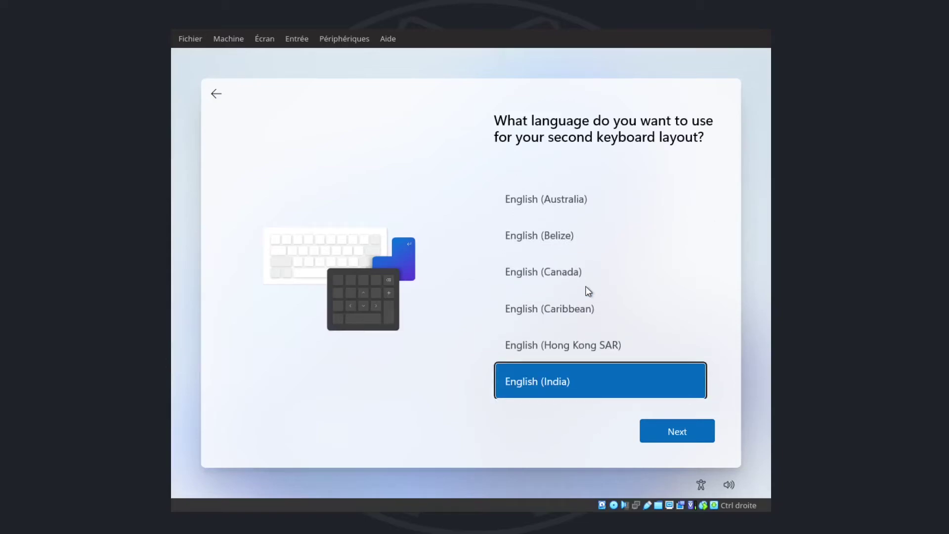
scroll(588, 290, "down", 2)
key("Down")
key("Down")
key("Down")
key("Down")
key("Down")
key("Down")
key("Down")
scroll(588, 291, "down", 1)
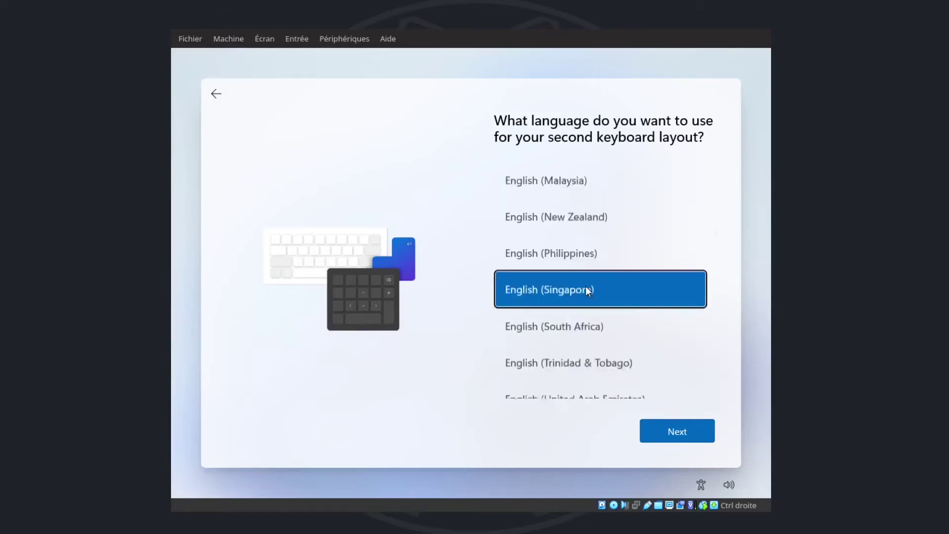
scroll(587, 289, "down", 1)
key("Down")
key("Down")
key("Down")
key("Down")
key("Down")
key("Down")
key("Down")
key("Down")
key("Down")
key("Down")
key("Down")
key("Down")
key("Down")
key("Down")
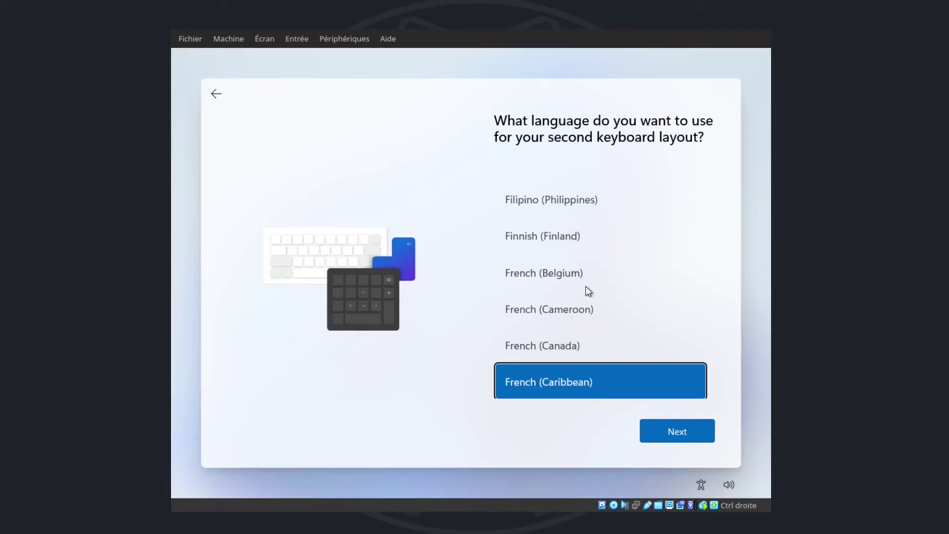
key("Up")
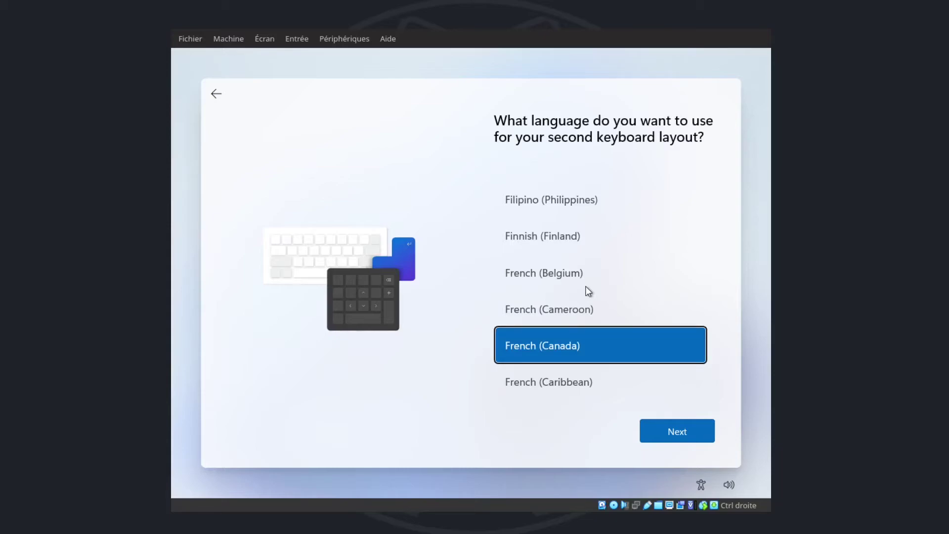
left_click(215, 94)
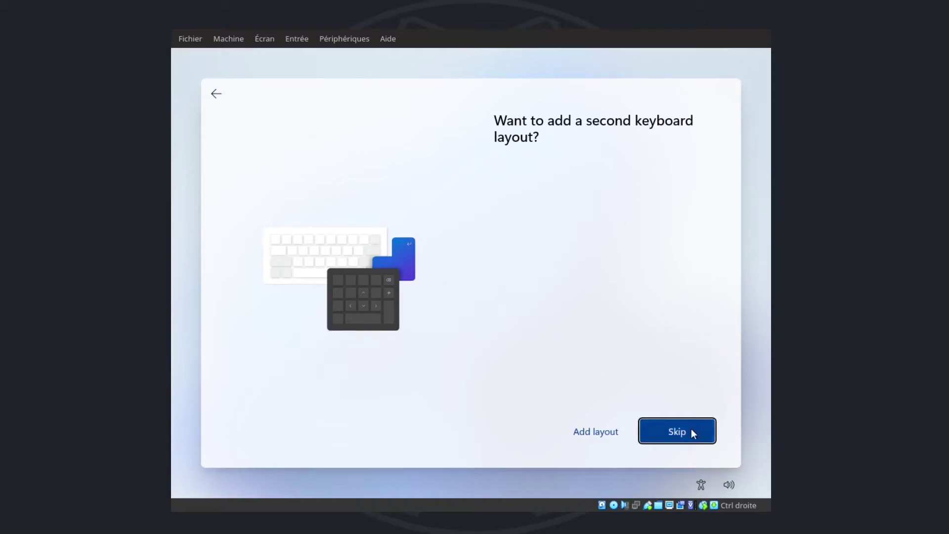
Step: Skip the second keyboard layout and choose 'I don't have internet' on the network page
left_click(686, 431)
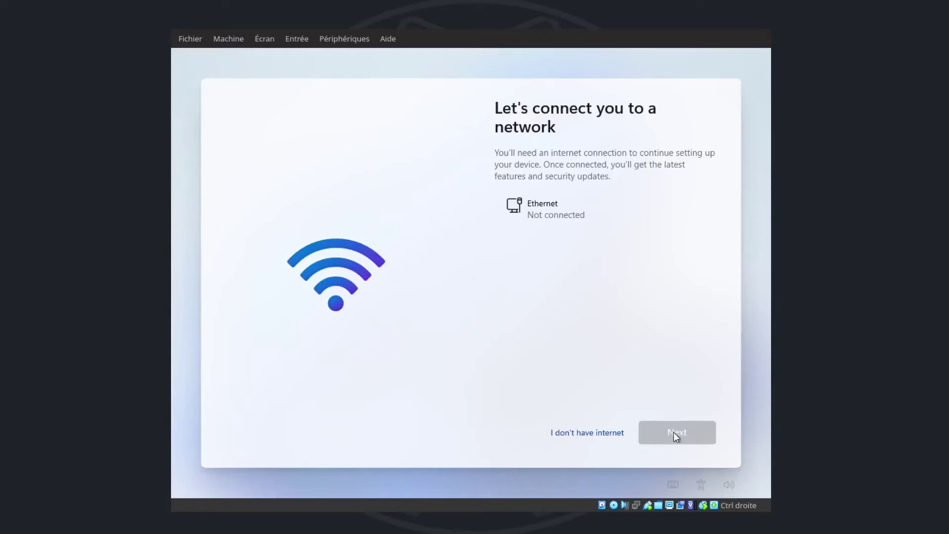
left_click(587, 435)
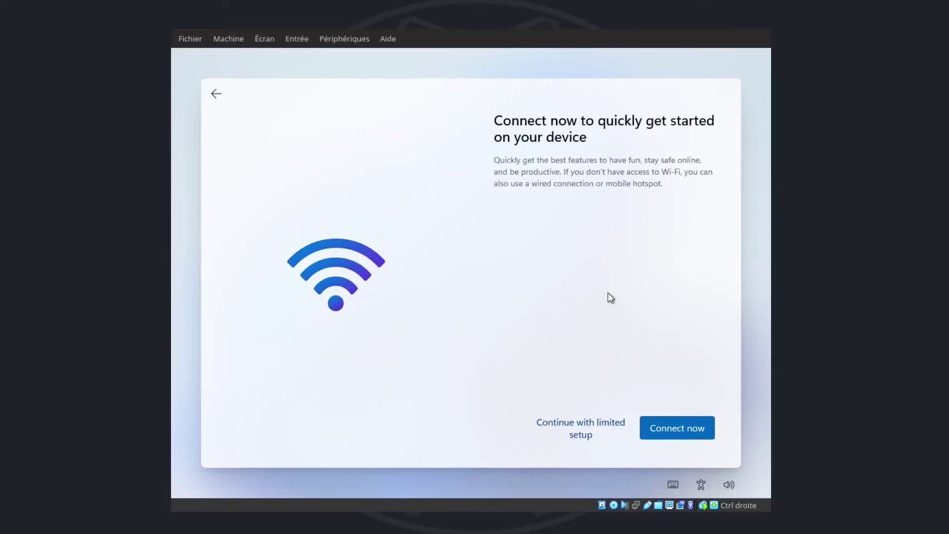
Step: Continue with limited setup, enter the user's full name as the local account, and leave the password blank
left_click(581, 422)
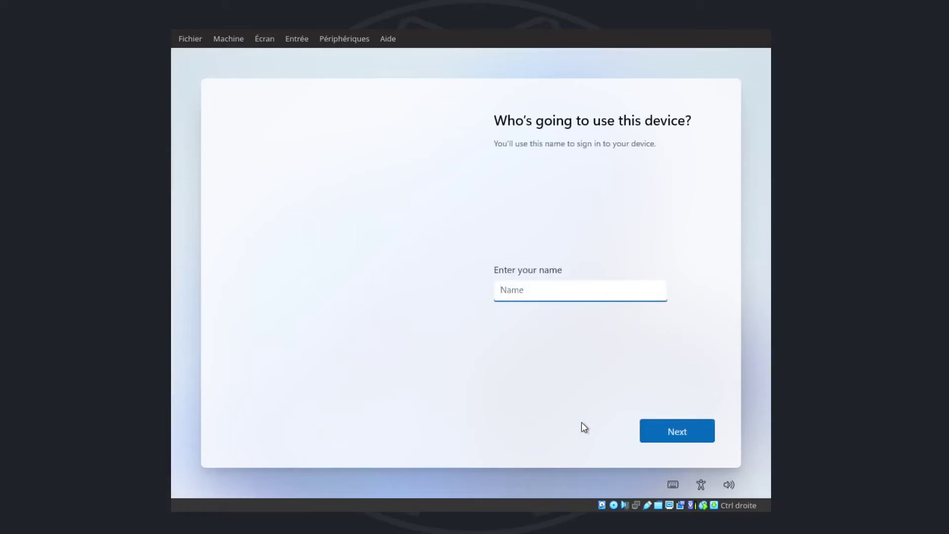
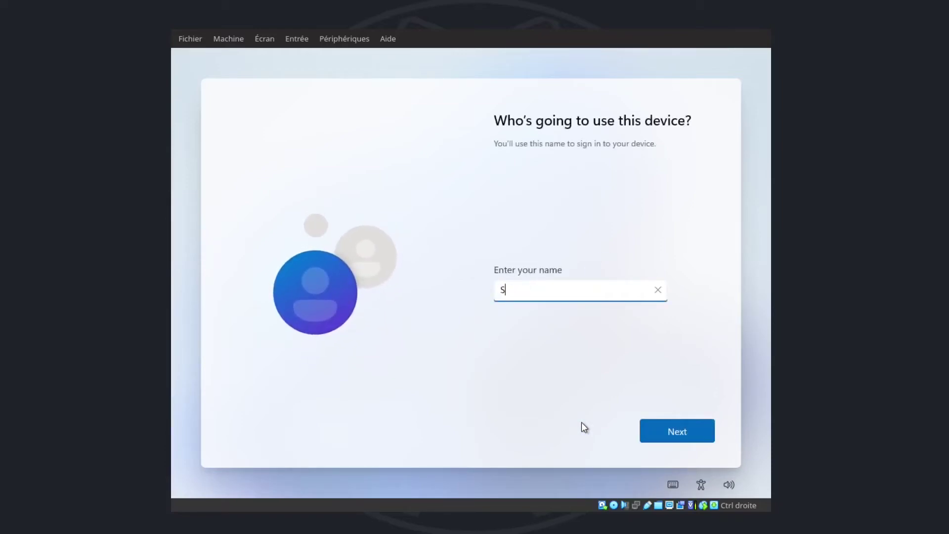
left_click(678, 431)
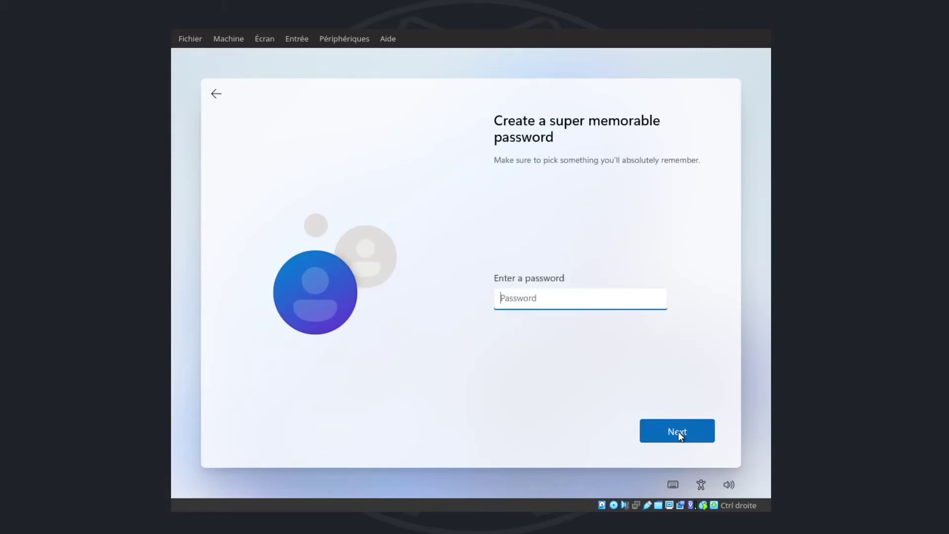
left_click(677, 432)
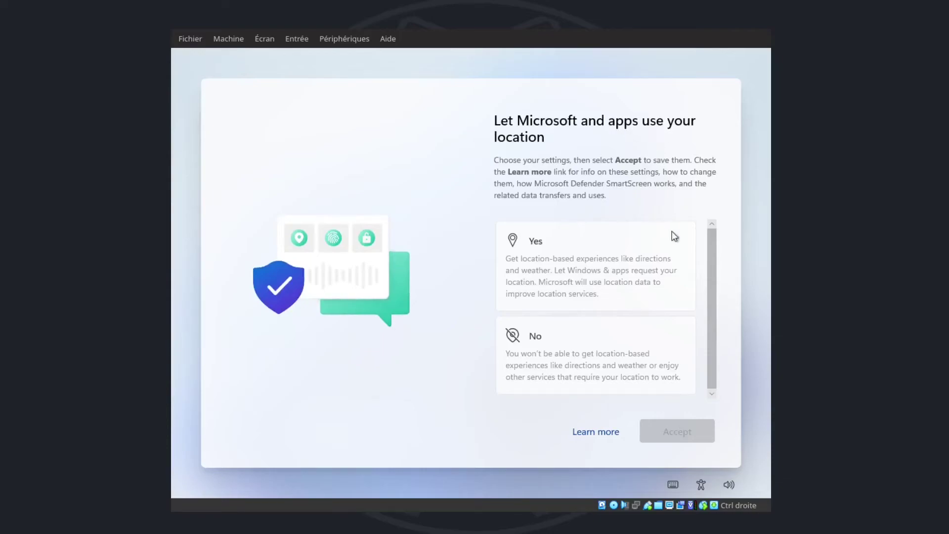
Step: Turn off location sharing and Find my device
left_click_drag(709, 249, 713, 304)
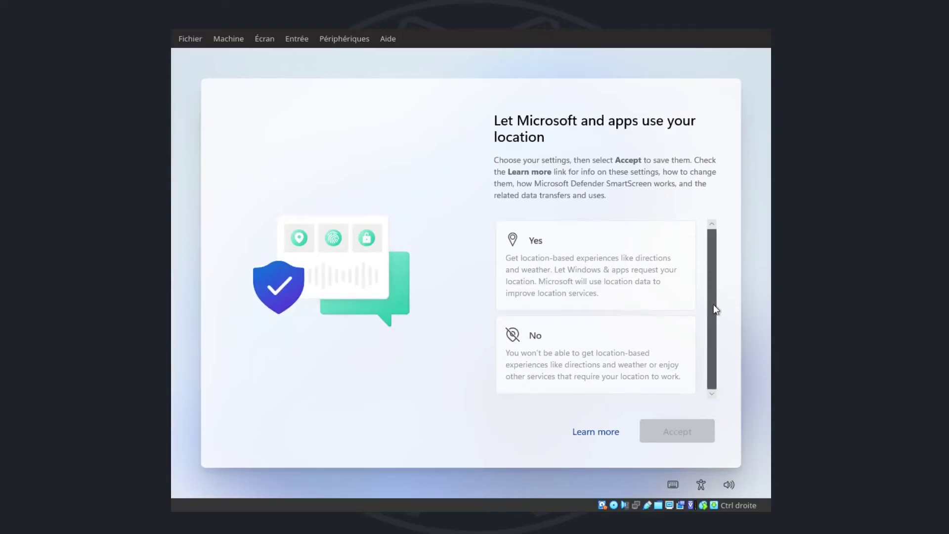
left_click(571, 356)
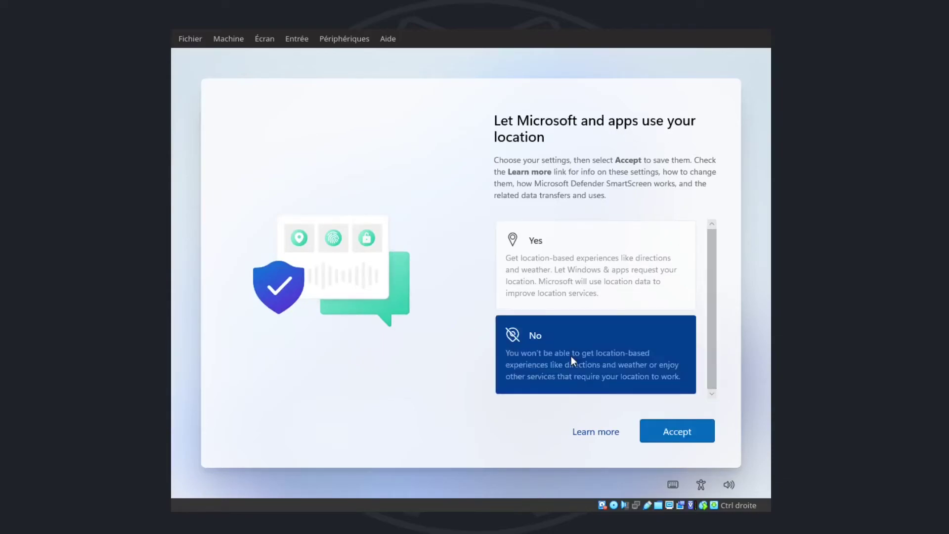
left_click(691, 438)
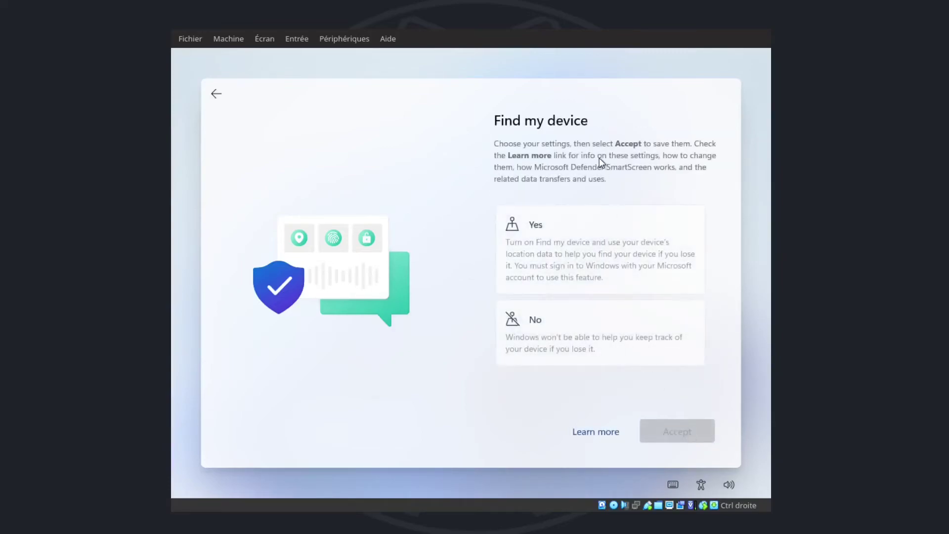
left_click(580, 346)
left_click(678, 434)
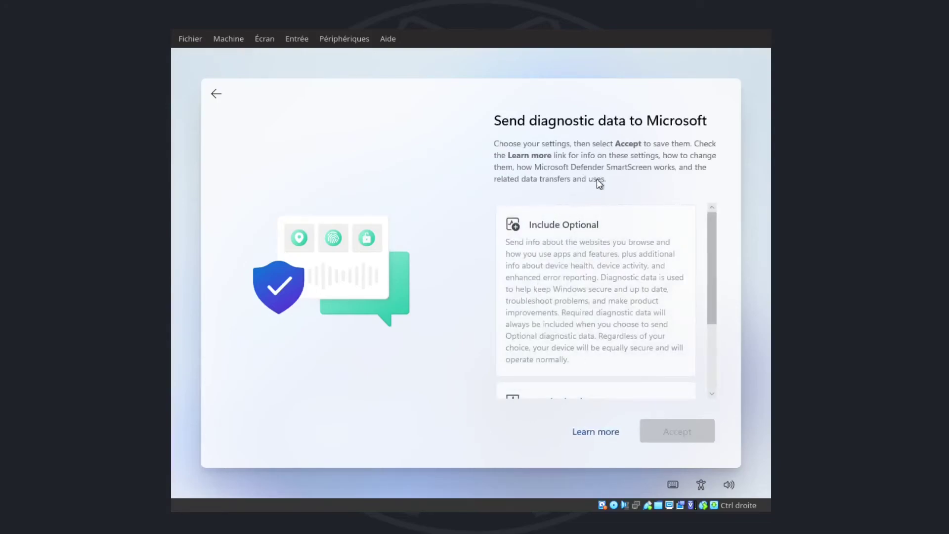
Step: Set diagnostic data to Required only and accept
left_click_drag(709, 237, 705, 293)
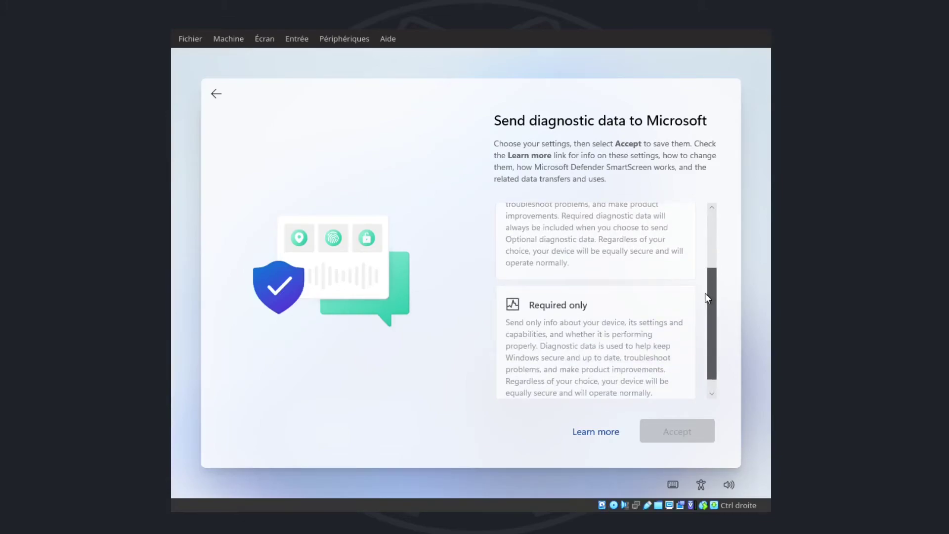
left_click_drag(704, 292, 701, 229)
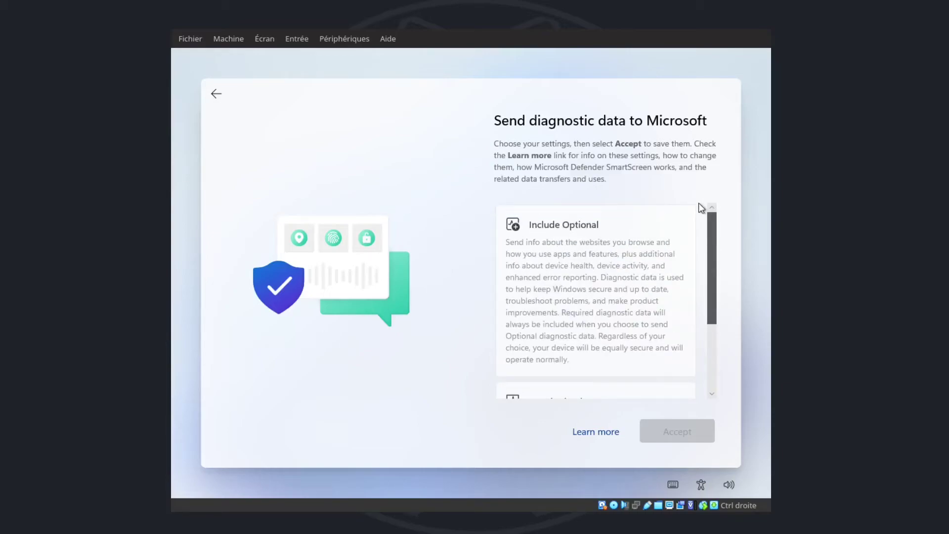
scroll(699, 207, "down", 5)
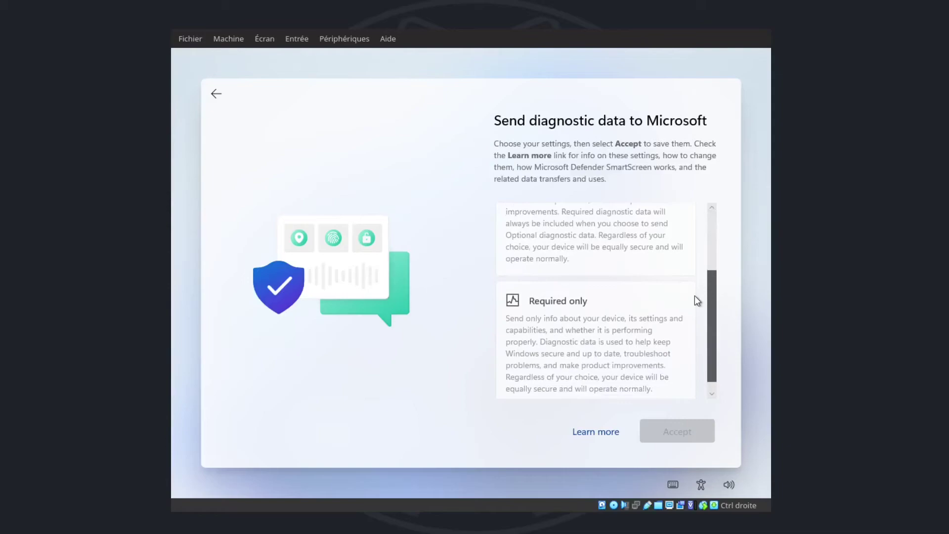
left_click(617, 321)
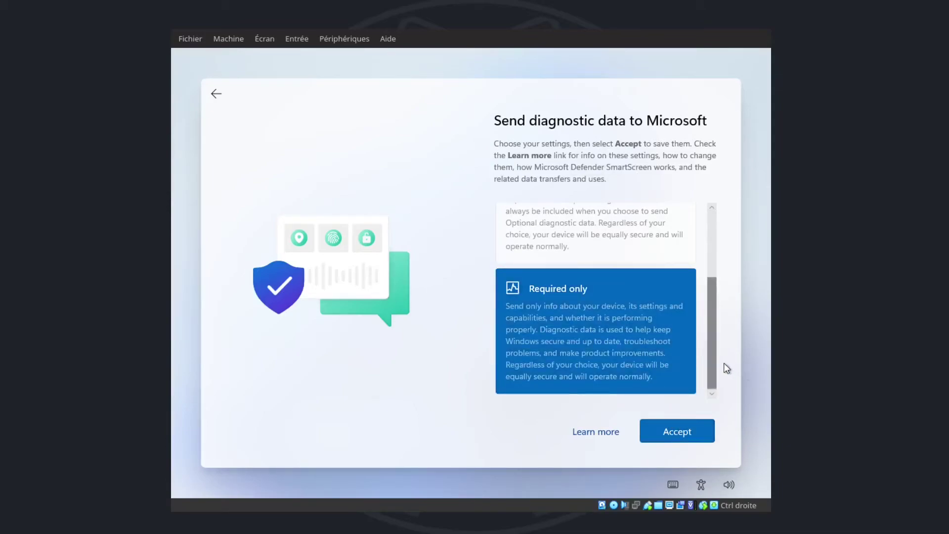
scroll(713, 320, "up", 1)
left_click_drag(714, 320, 713, 340)
left_click(614, 262)
left_click(611, 319)
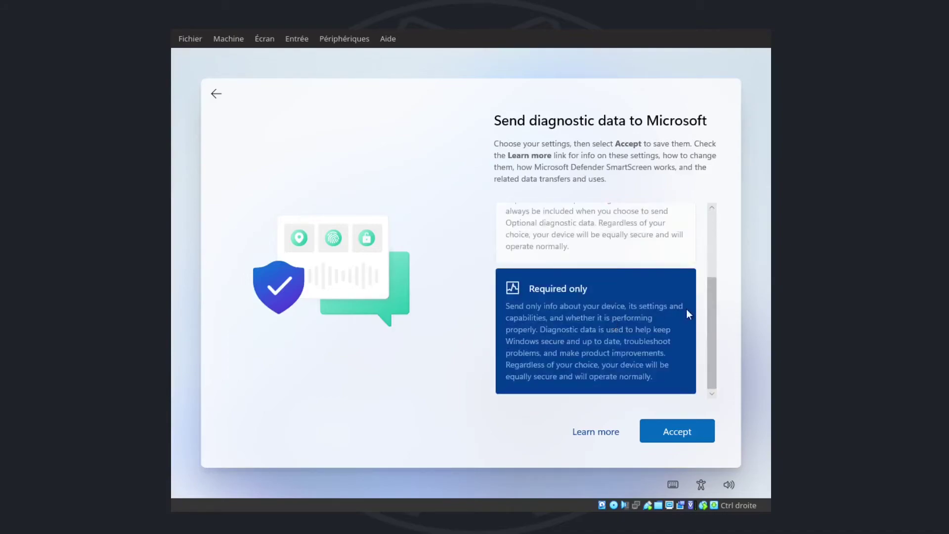
left_click(673, 433)
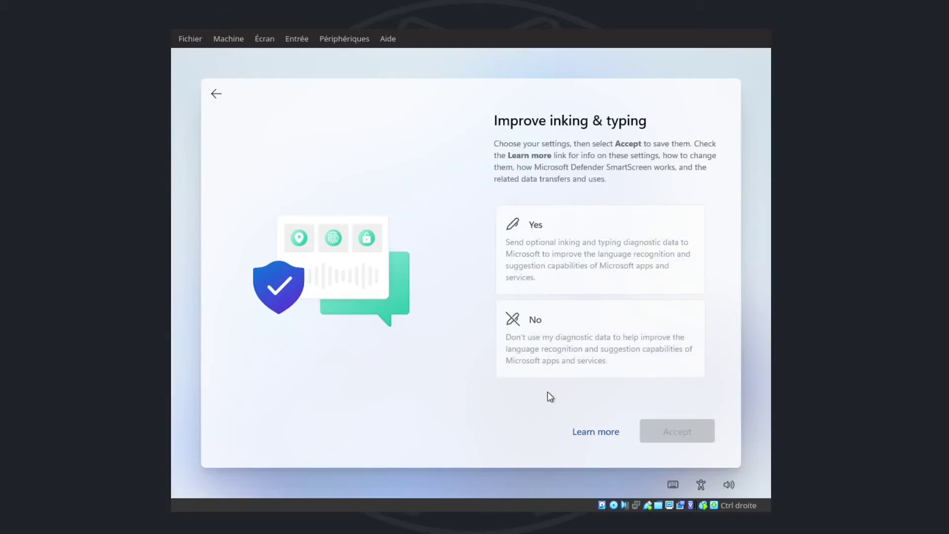
Step: Decline inking and typing improvement, tailored experiences and the advertising ID
left_click(547, 334)
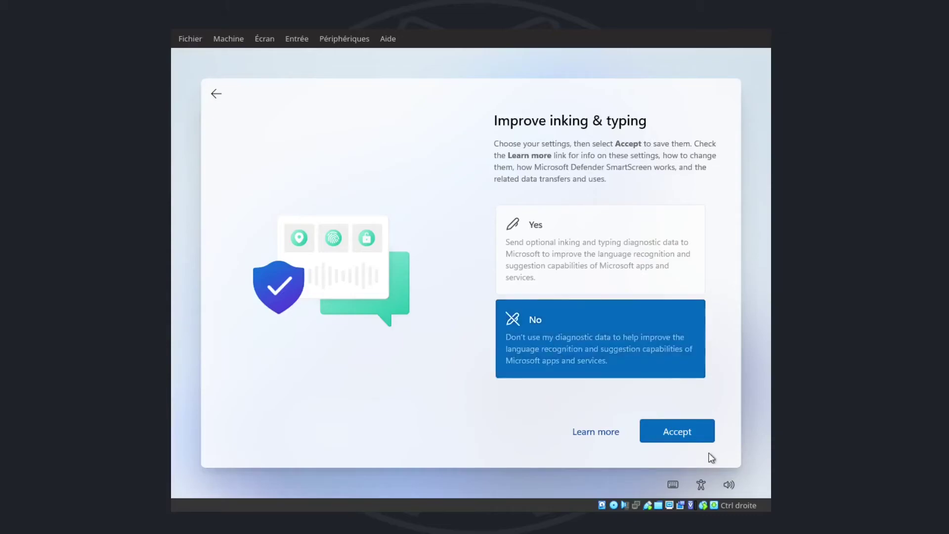
left_click(701, 440)
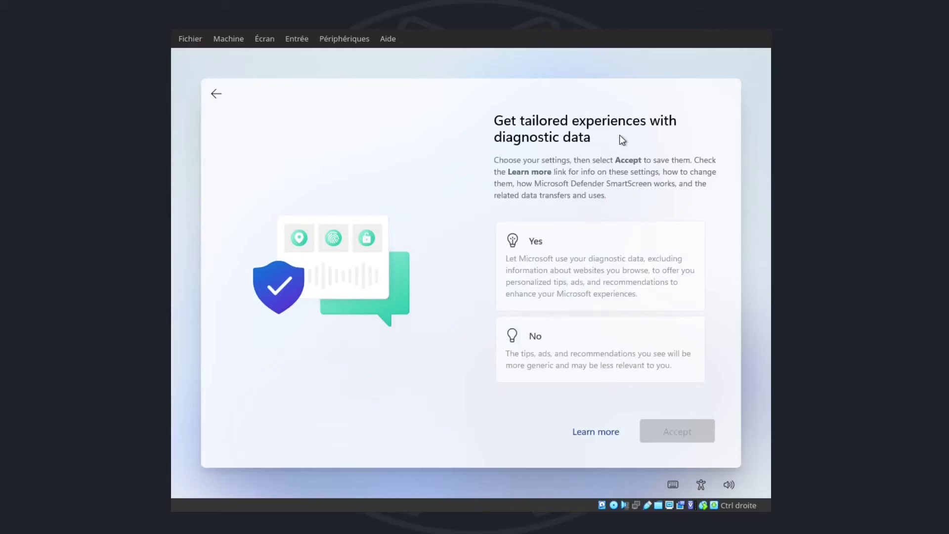
left_click(546, 356)
left_click(699, 437)
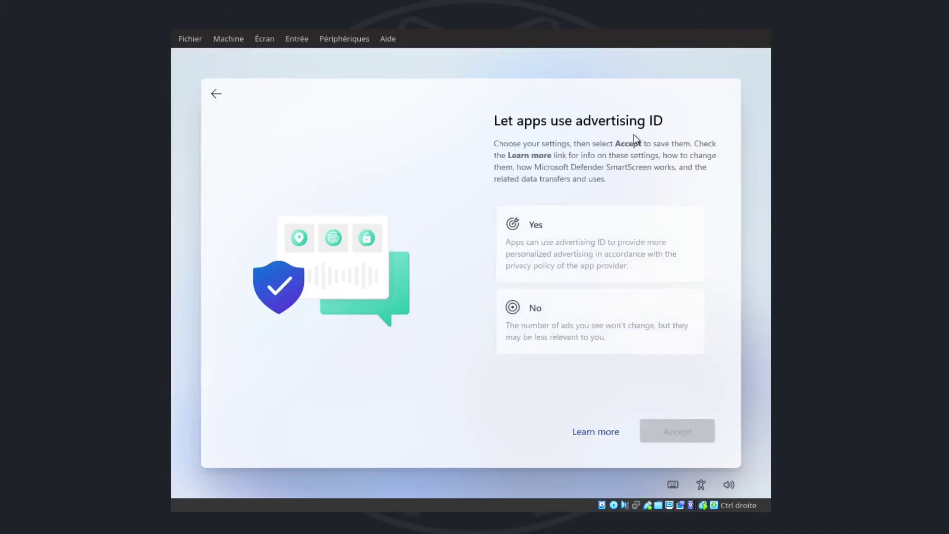
left_click(560, 332)
left_click(692, 437)
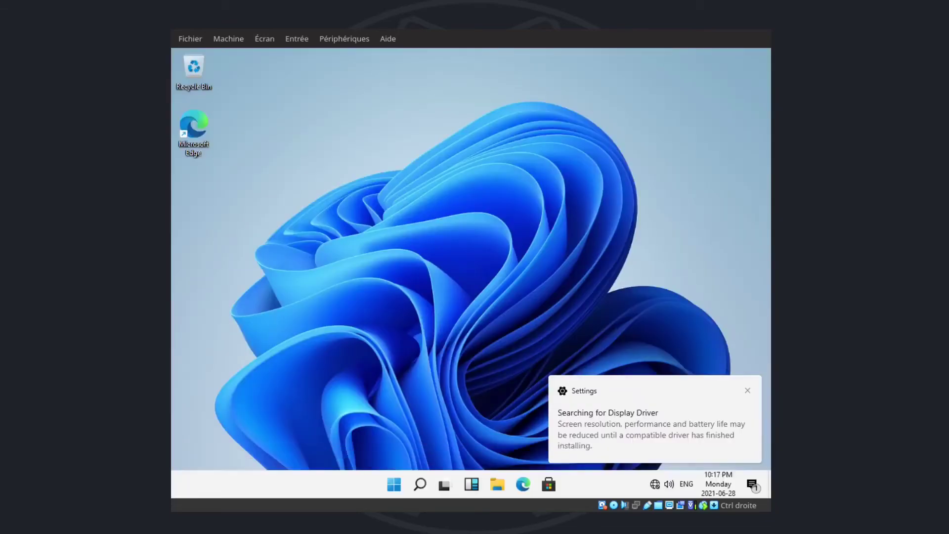
Step: Insert the Guest Additions CD via Périphériques > Insérer l'image CD des Additions Invité
key("super")
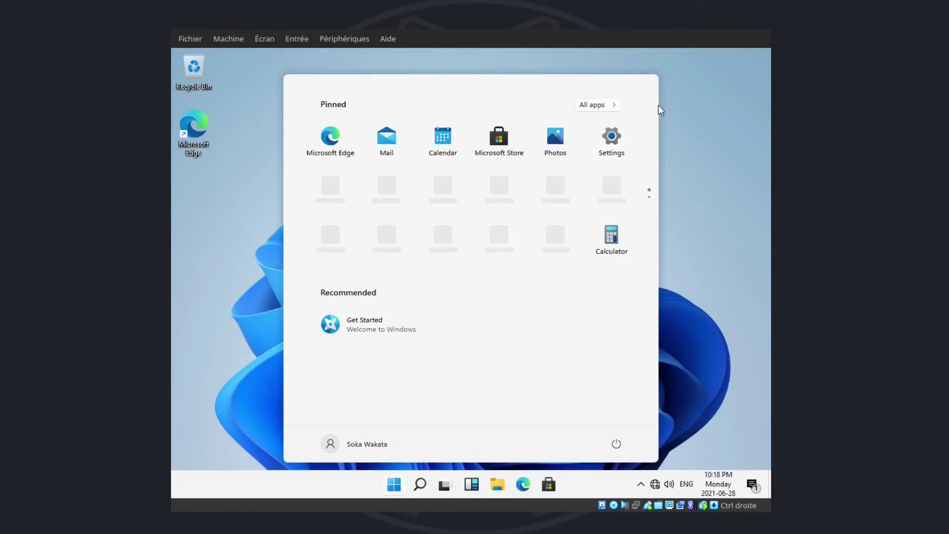
left_click(680, 80)
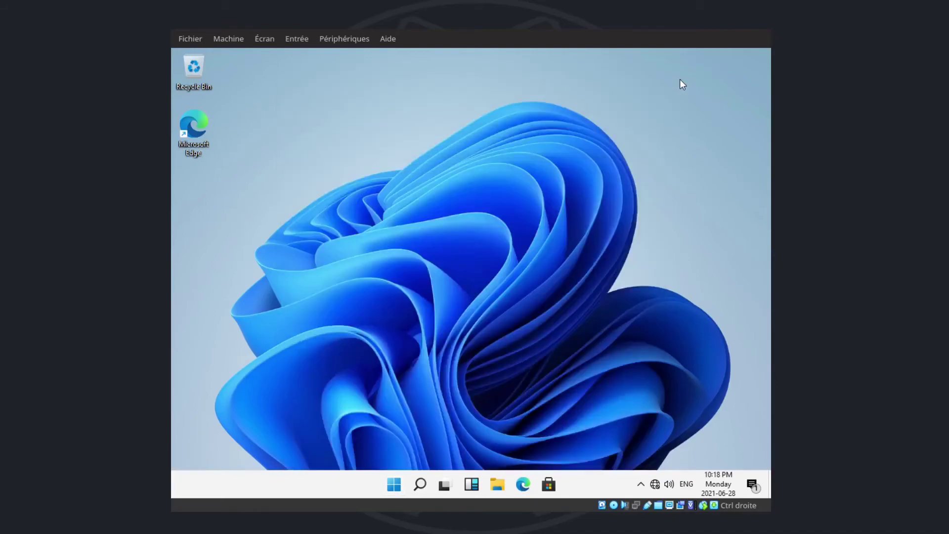
left_click(336, 40)
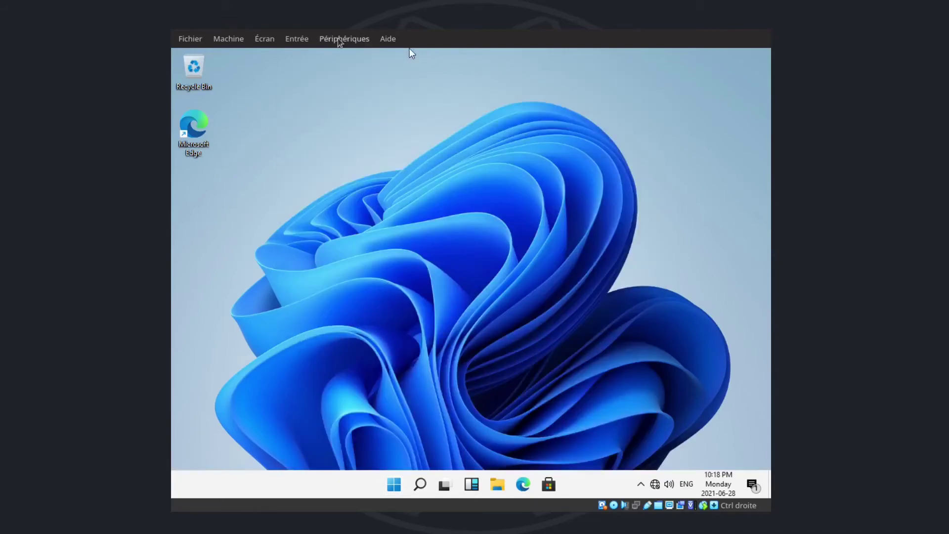
left_click(353, 165)
Step: Open a maximized File Explorer showing CD Drive (D:) VirtualBox Guest Additions
key("super+e")
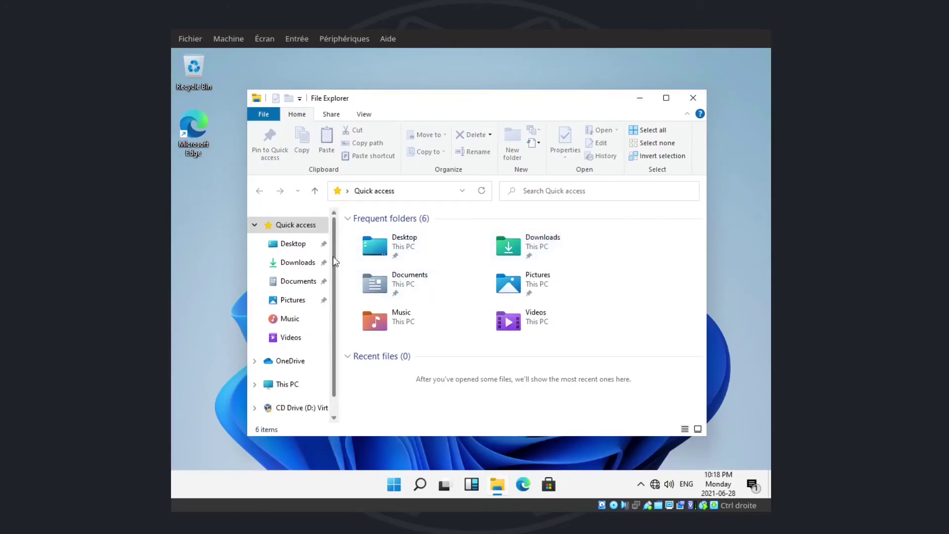
left_click_drag(335, 265, 335, 325)
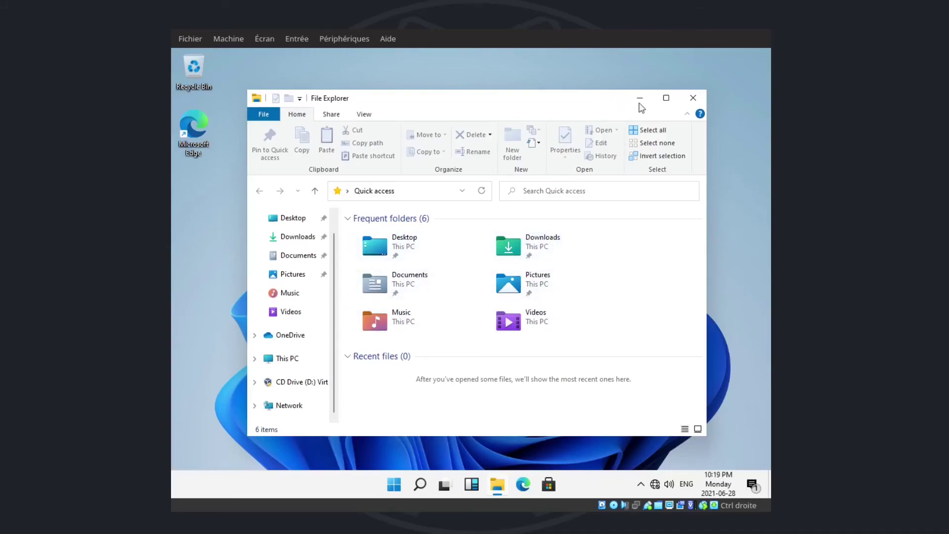
left_click(667, 98)
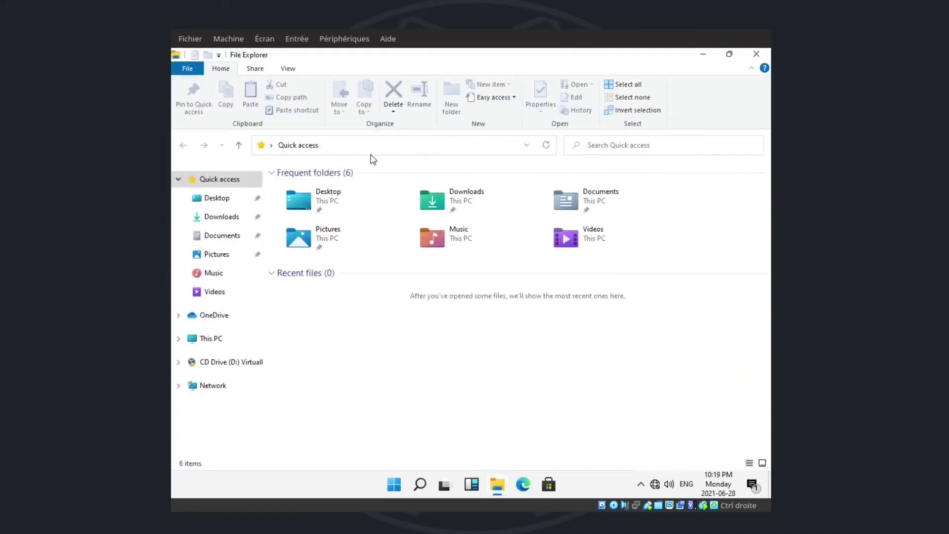
left_click(227, 363)
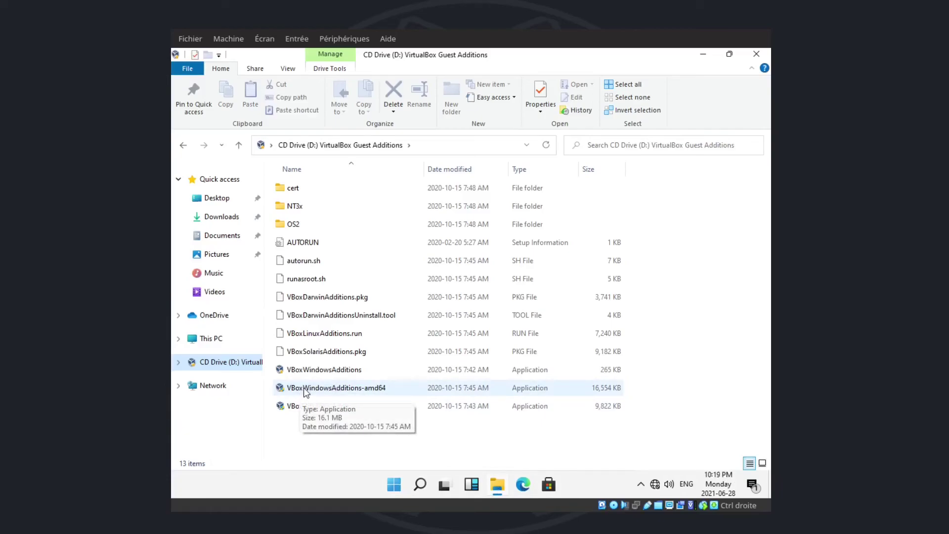
Step: Run VBoxWindowsAdditions-amd64 with default folder and components, allow the Oracle driver, and reboot now
double_click(305, 388)
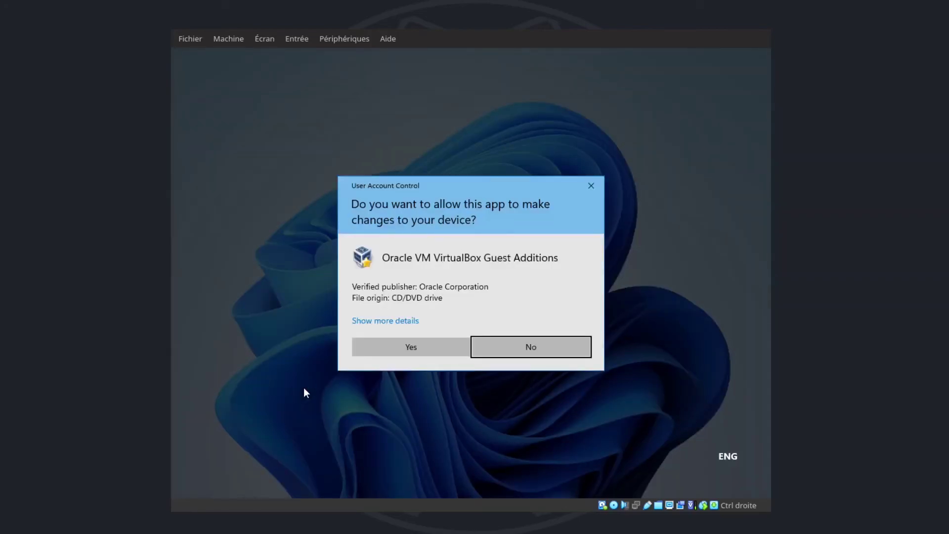
left_click(408, 347)
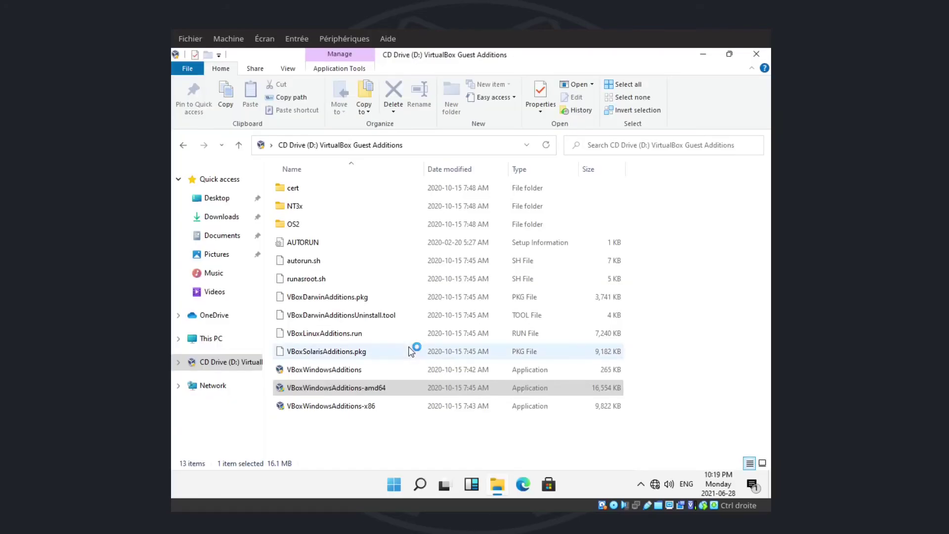
left_click(538, 357)
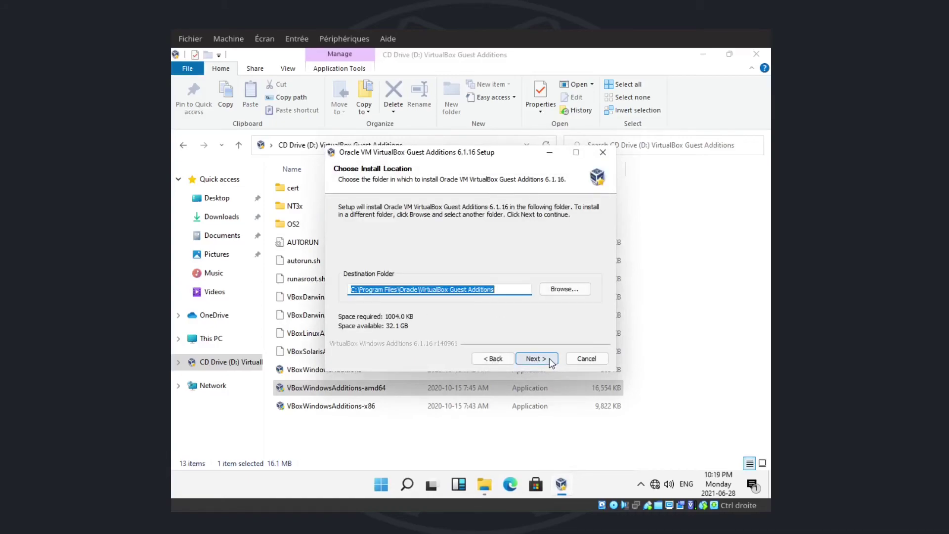
left_click(550, 359)
left_click(536, 358)
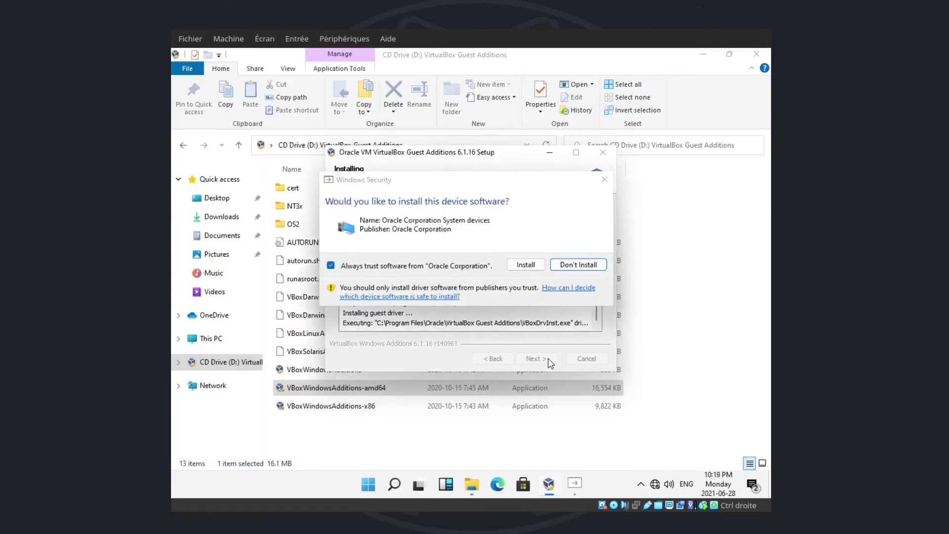
left_click(521, 266)
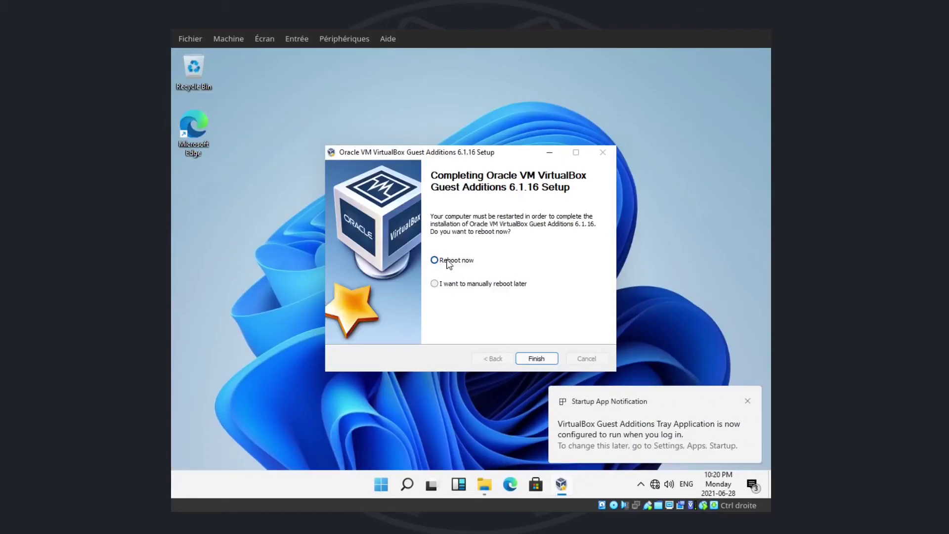
left_click(534, 361)
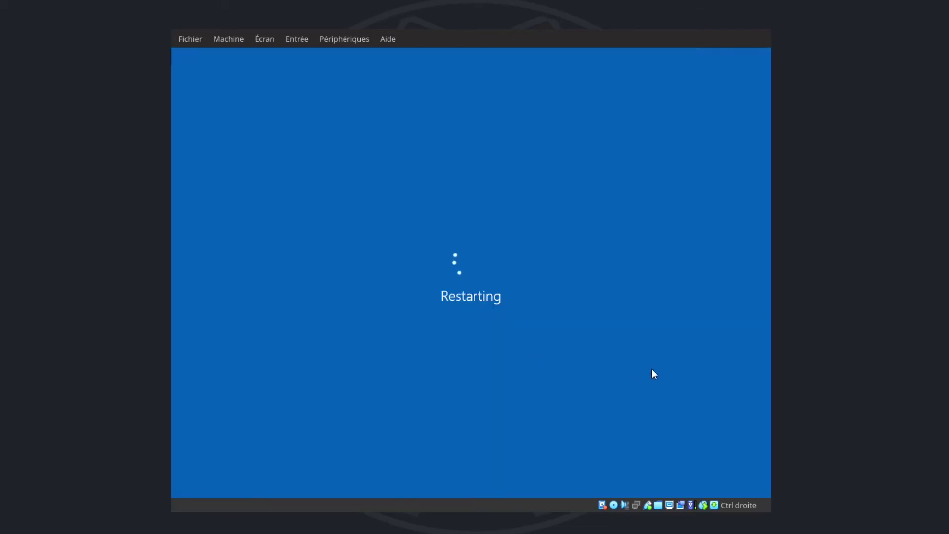